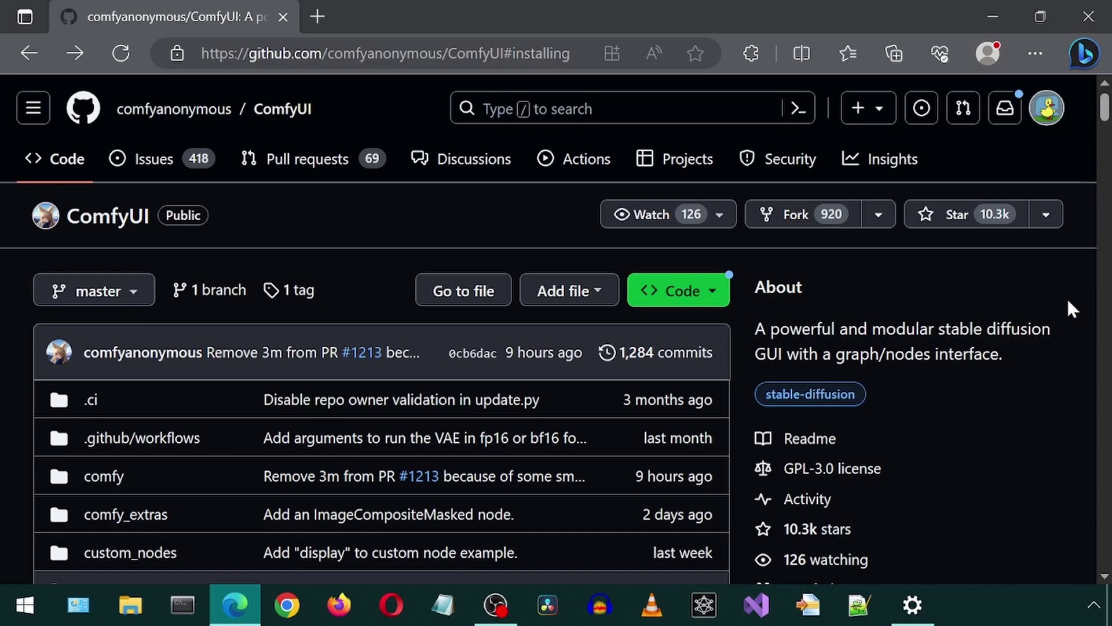
From the README's installing section, open the 7-Zip site in a new tab and download portable ComfyUI
scroll(1058, 298, "down", 12)
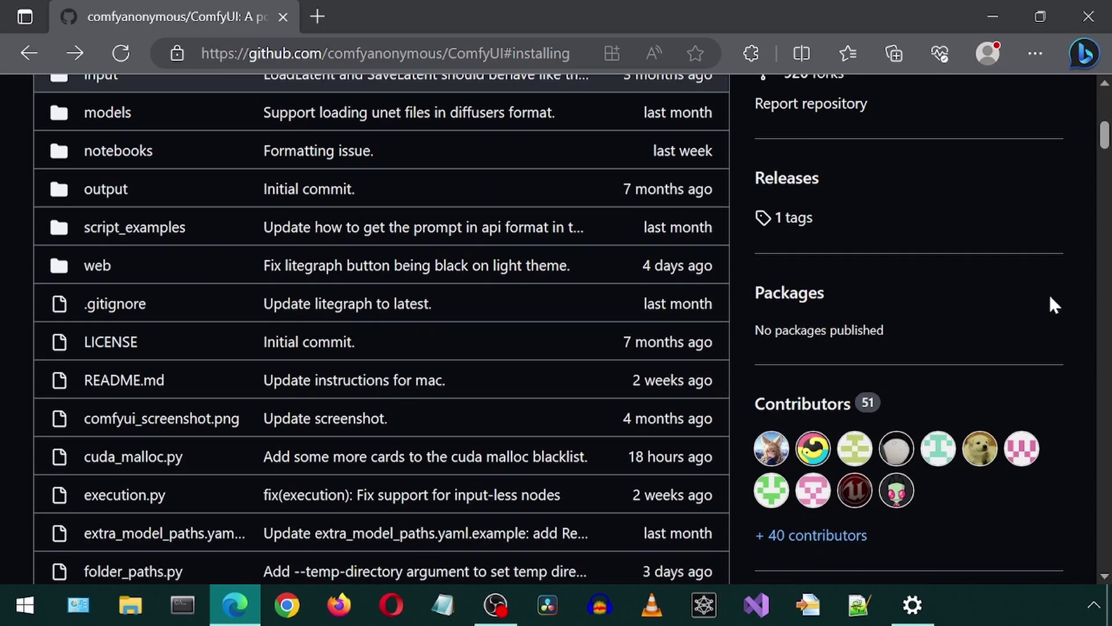
scroll(1051, 306, "down", 10)
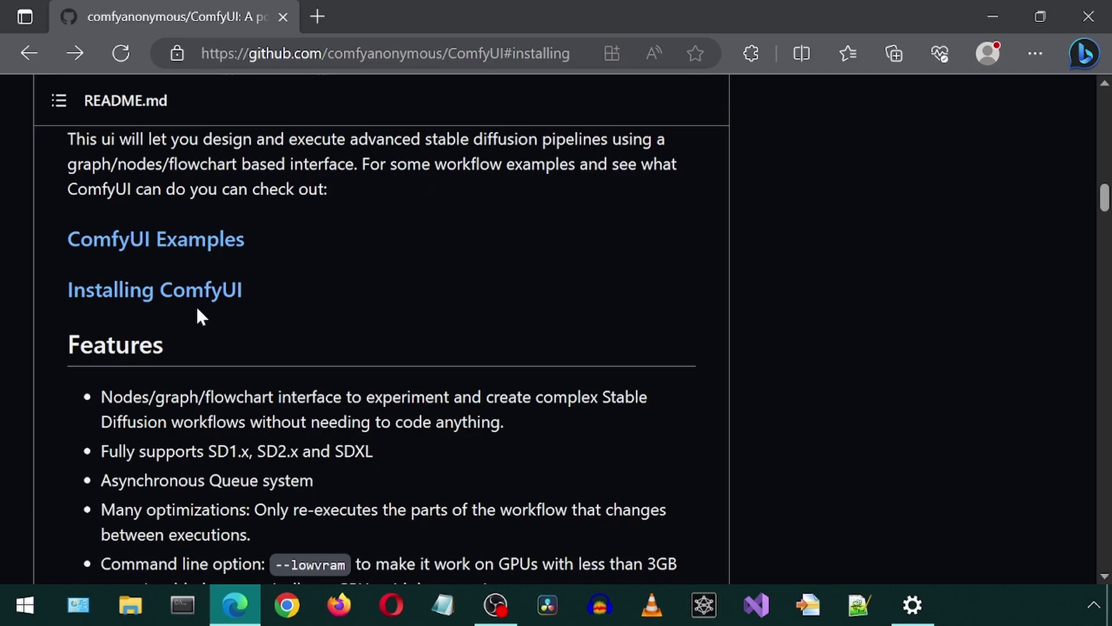
left_click(153, 293)
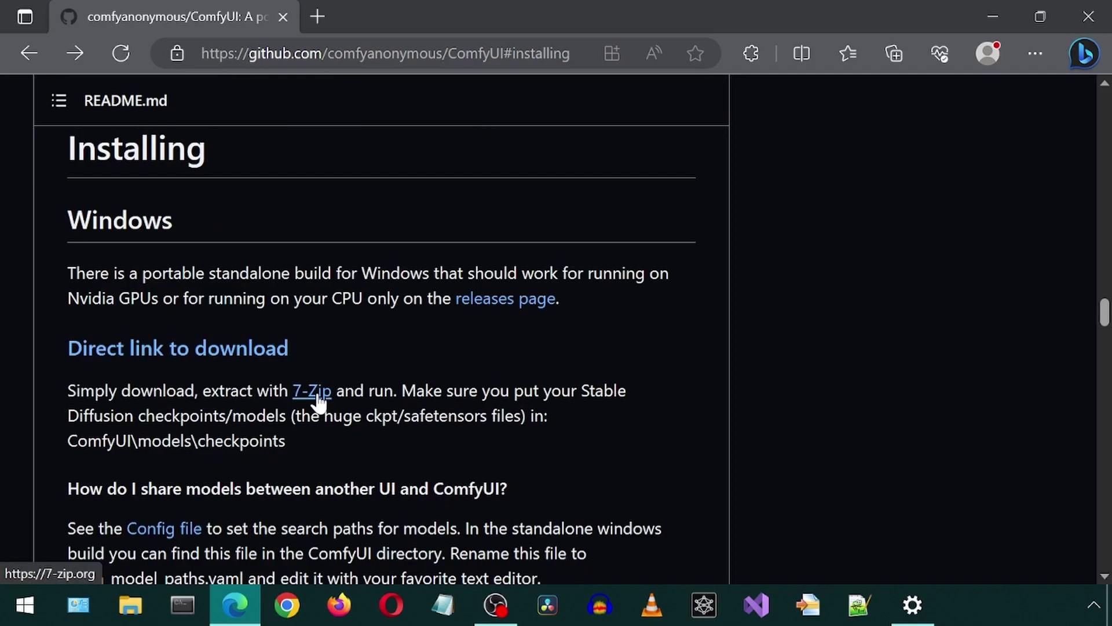
right_click(317, 400)
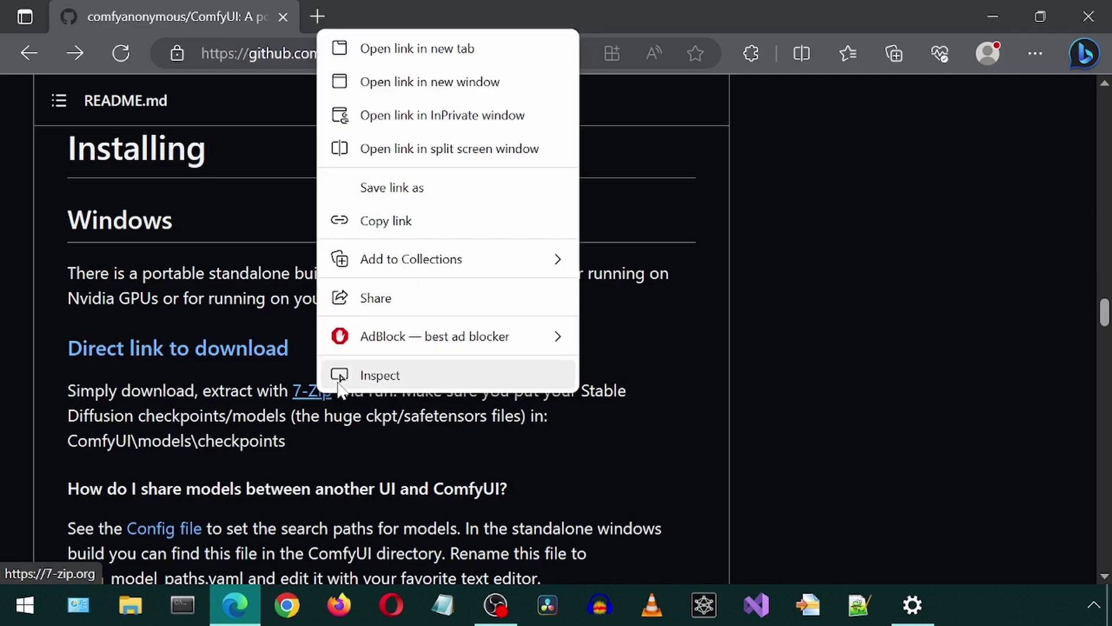
left_click(391, 40)
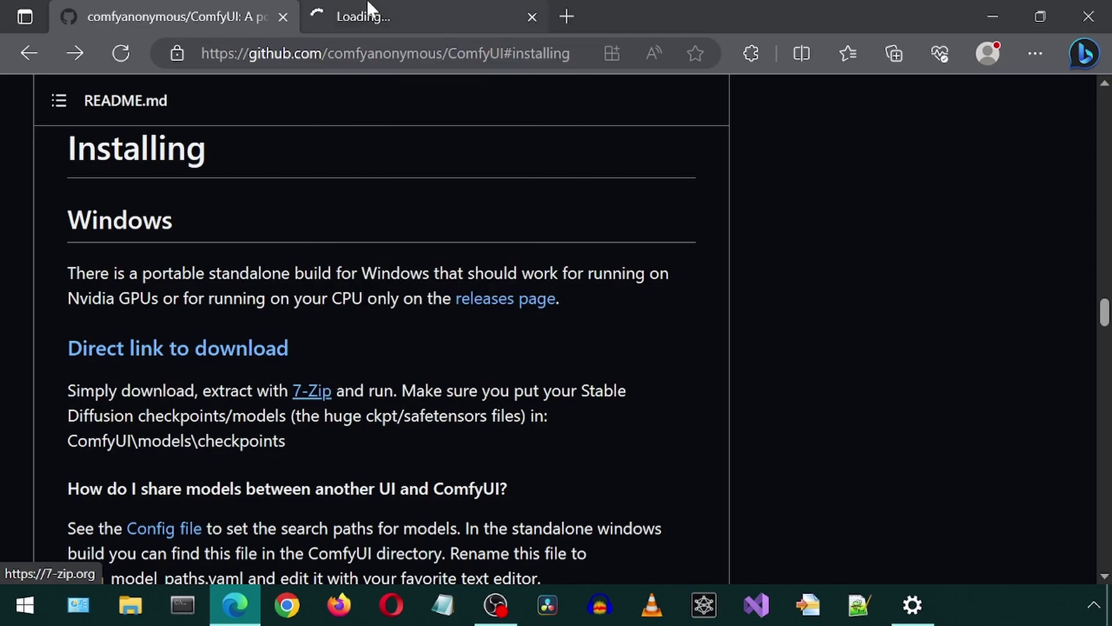
left_click(368, 7)
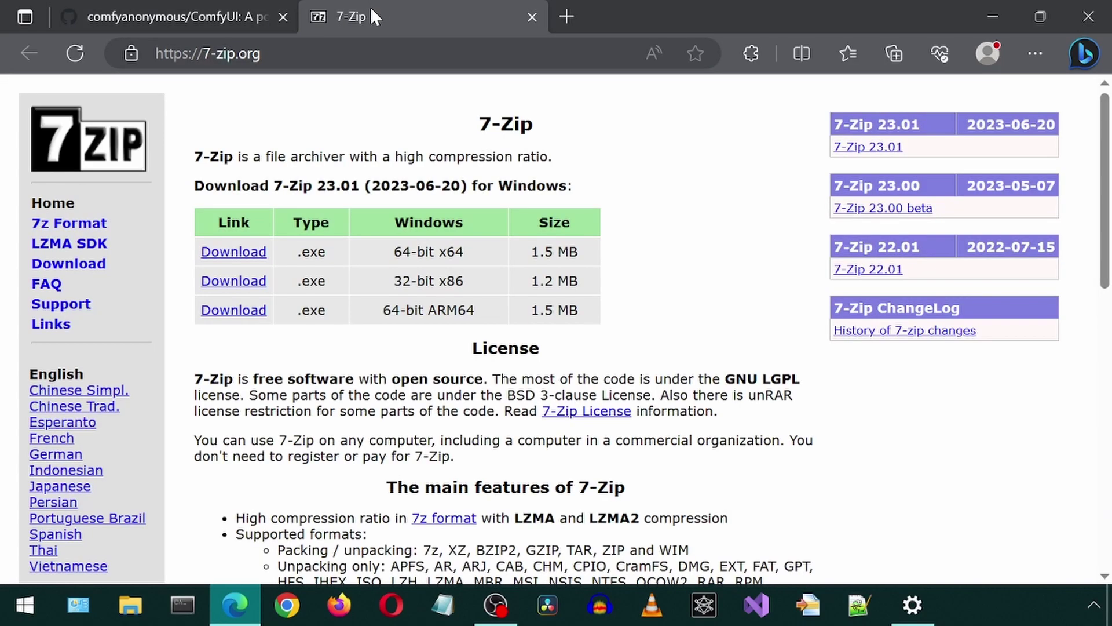
left_click(174, 17)
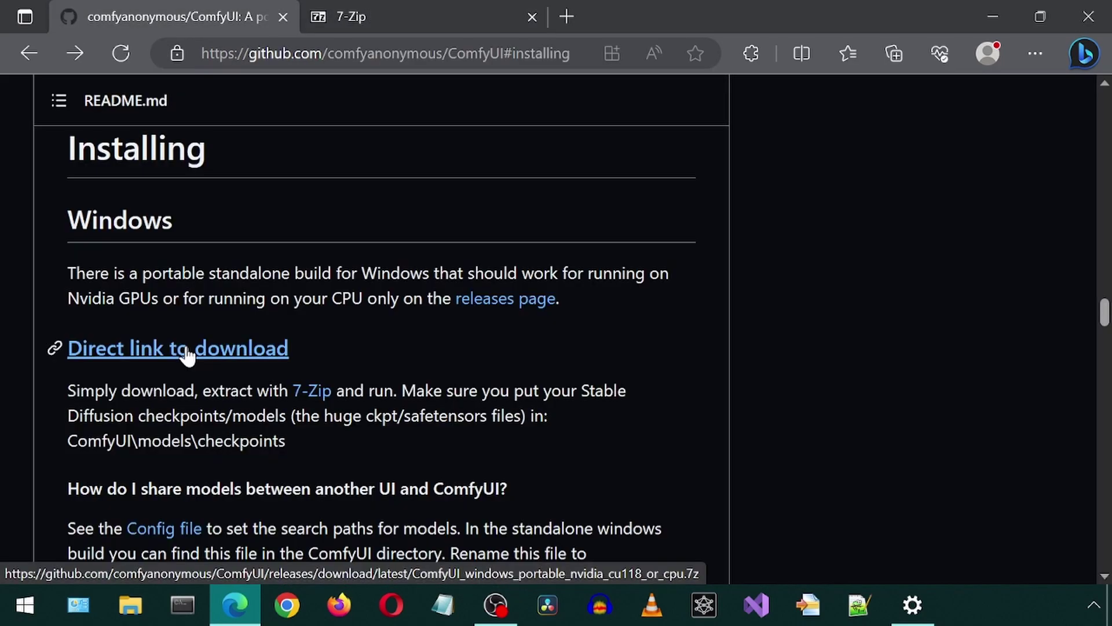
Move the ComfyUI archive into the ai folder, extract it there, delete it, and open ComfyUI_windows_portable
left_click(188, 350)
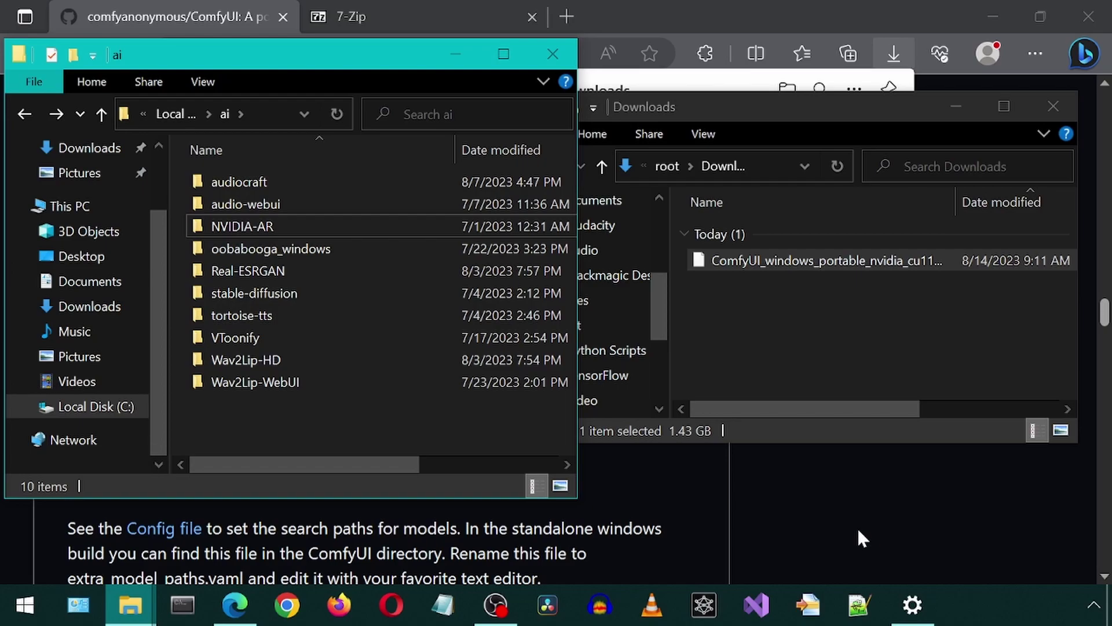
left_click_drag(697, 260, 249, 423)
right_click(201, 404)
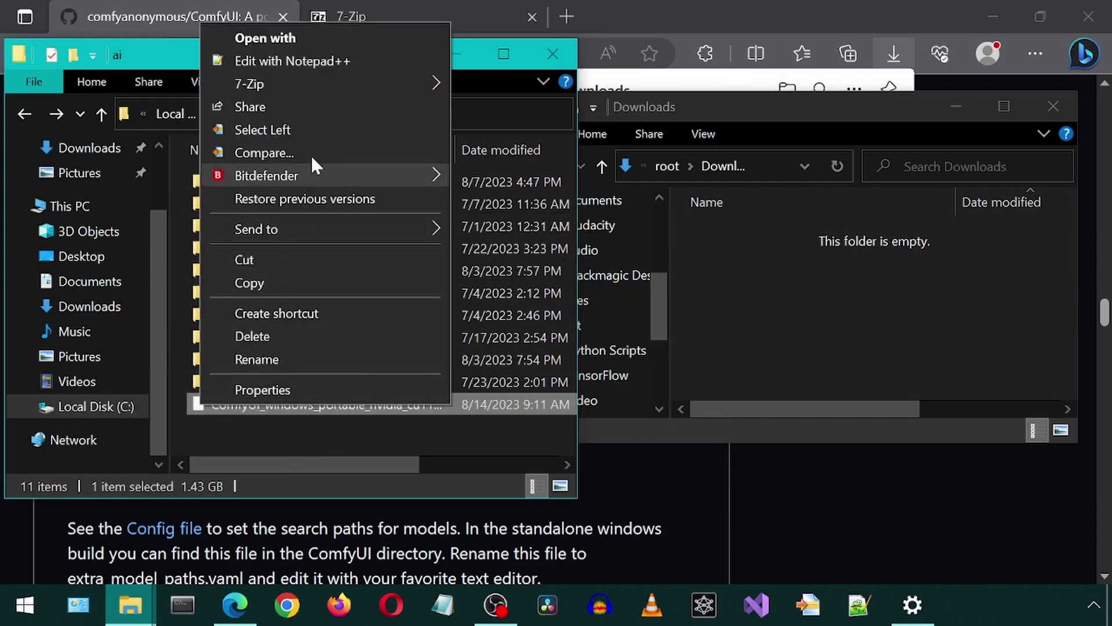
mouse_move(311, 75)
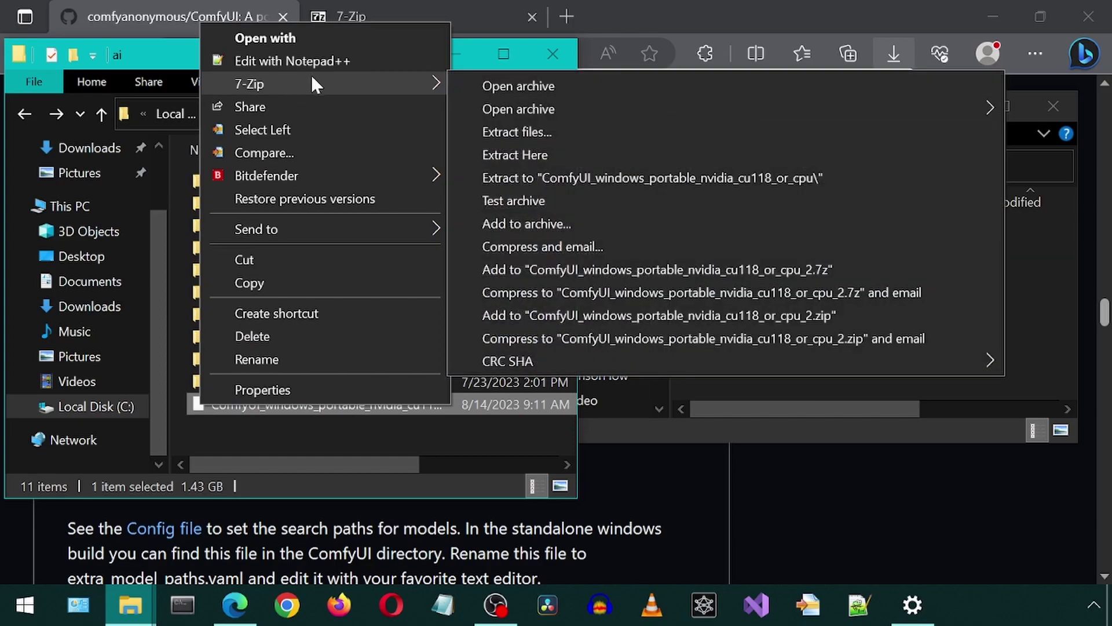
left_click(558, 153)
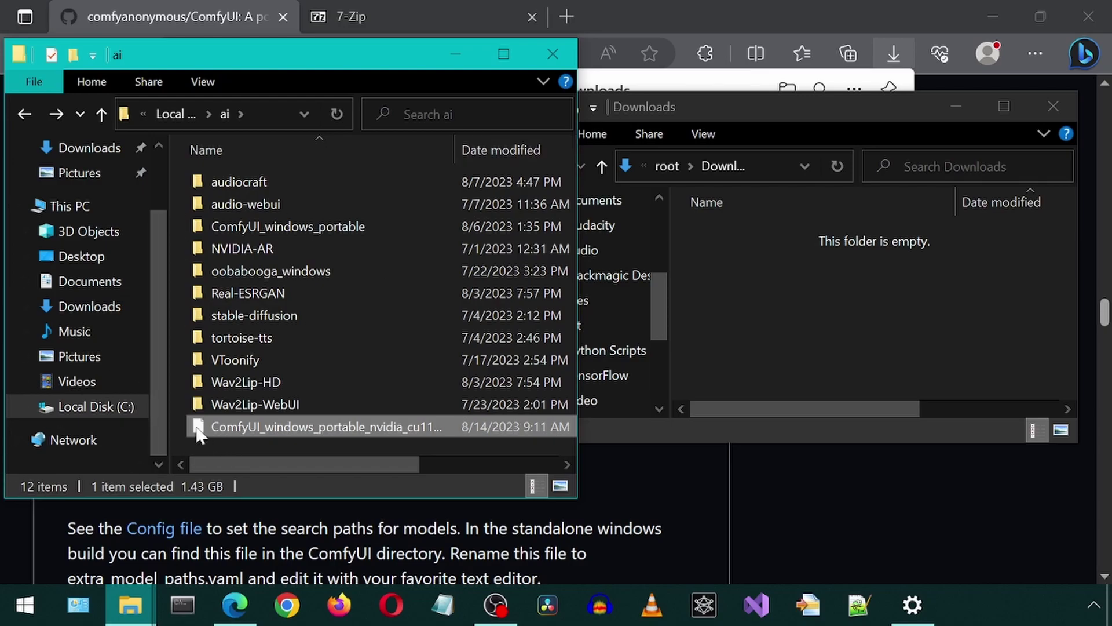
key("Delete")
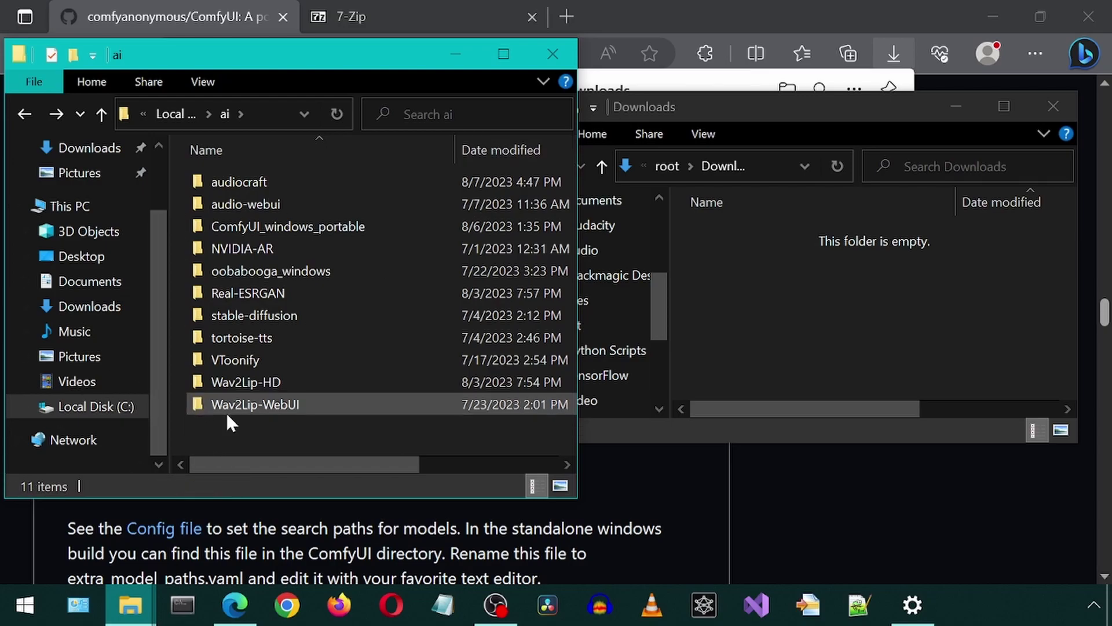
double_click(194, 226)
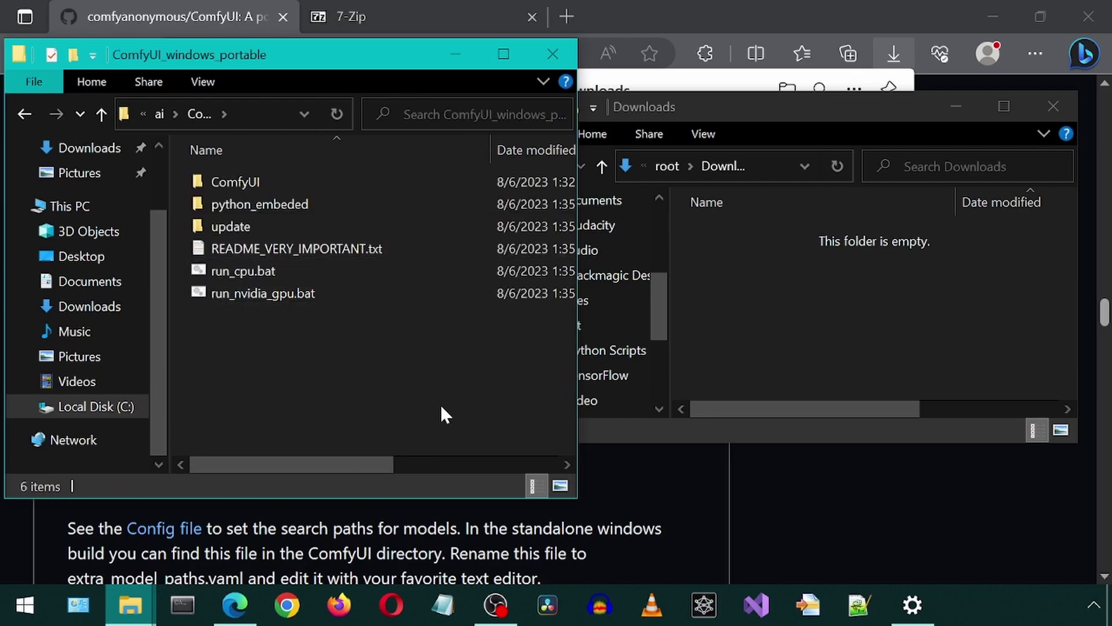
Sort Stability AI's Hugging Face models alphabetically
left_click(597, 12)
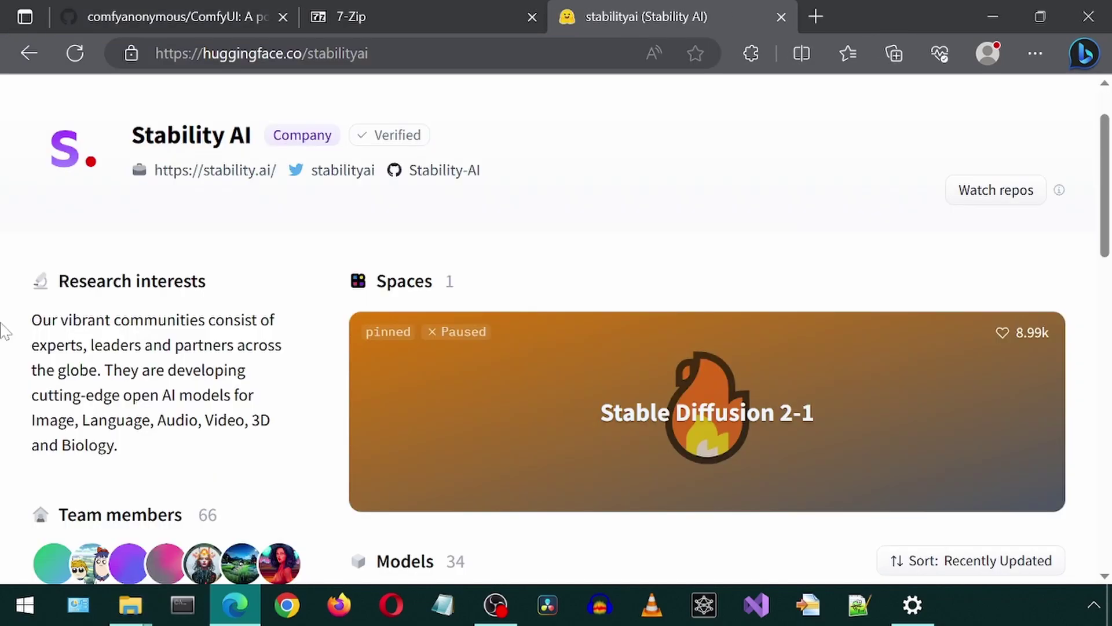
scroll(141, 243, "down", 4)
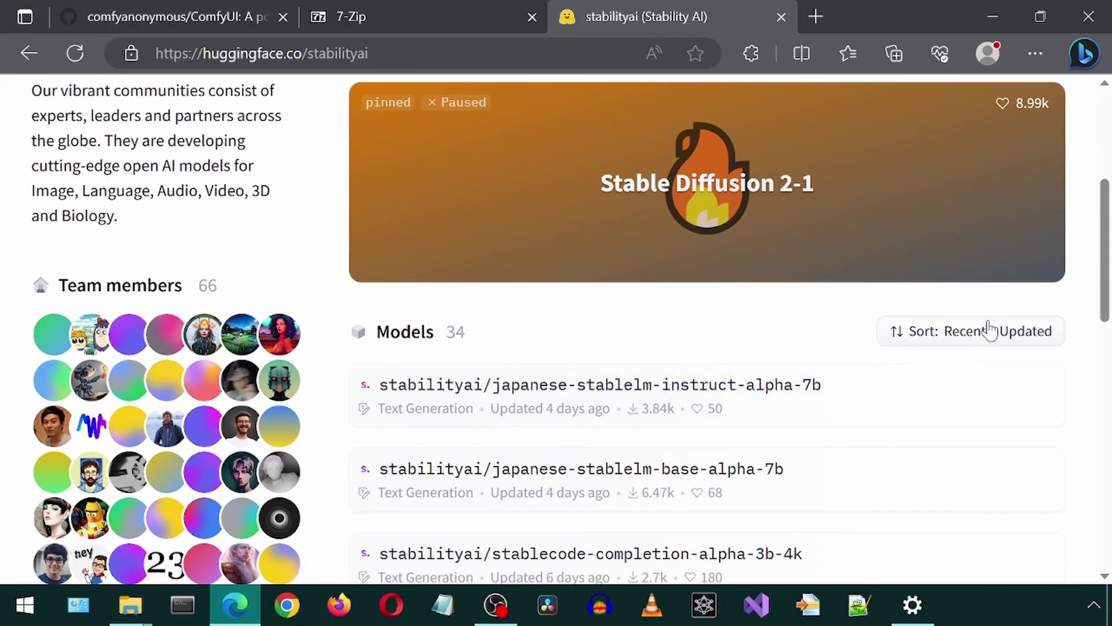
left_click(988, 331)
left_click(934, 405)
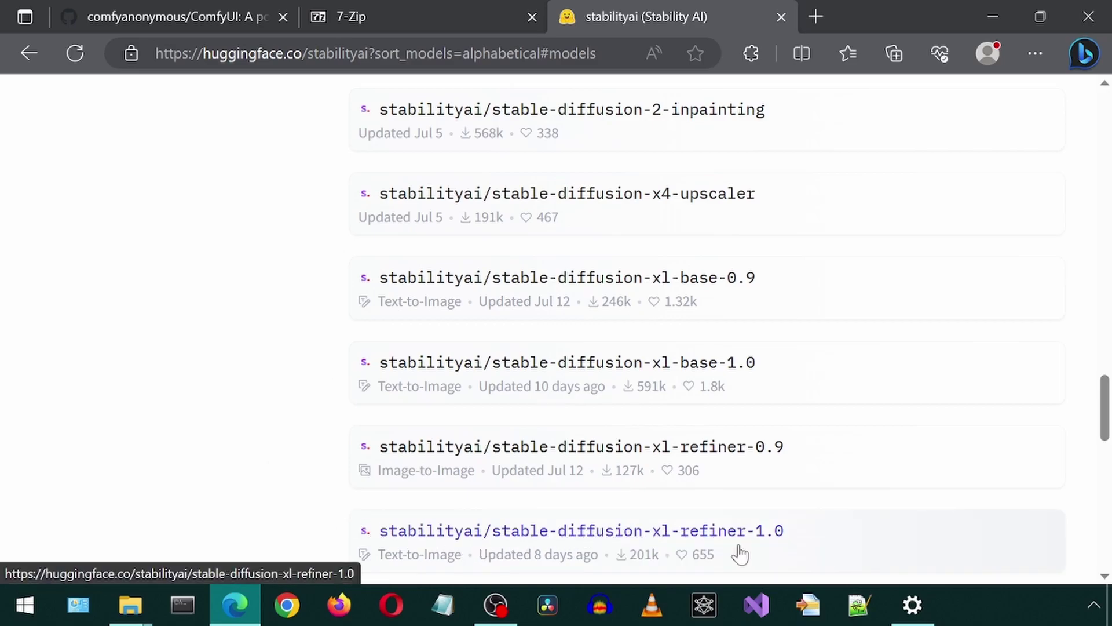
Open the SDXL base 1.0 and refiner 1.0 model pages in new tabs
right_click(743, 367)
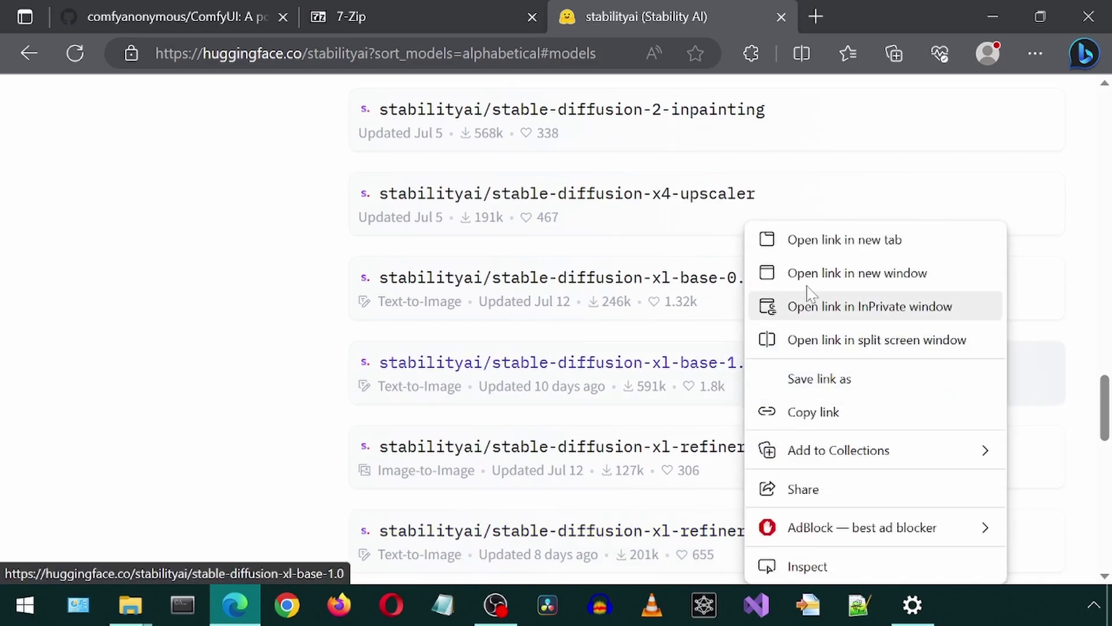
left_click(816, 240)
right_click(731, 533)
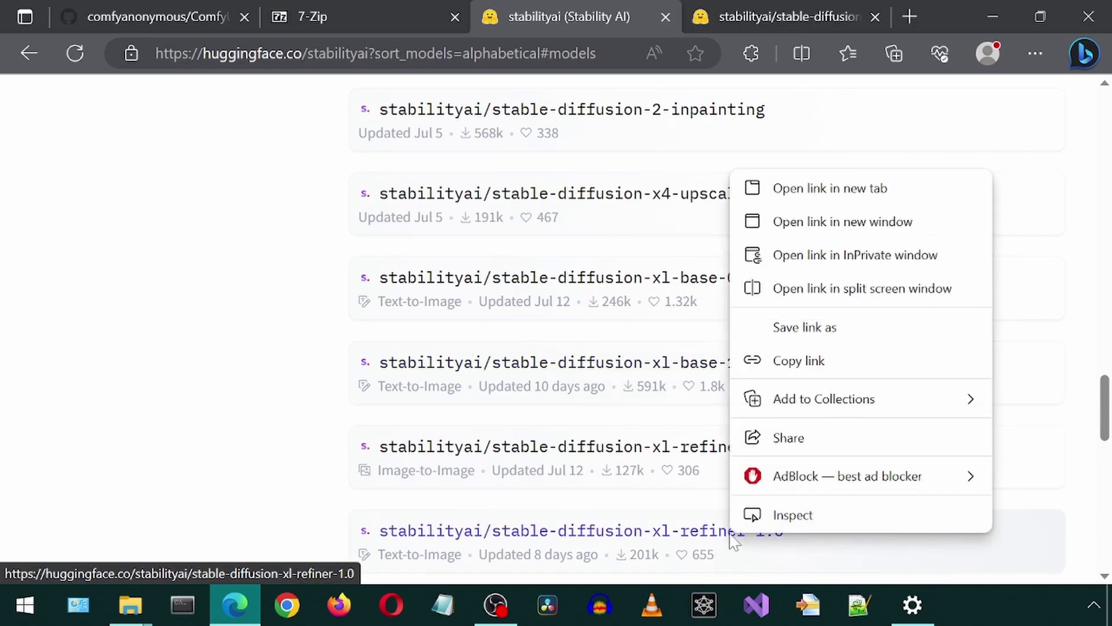
left_click(834, 188)
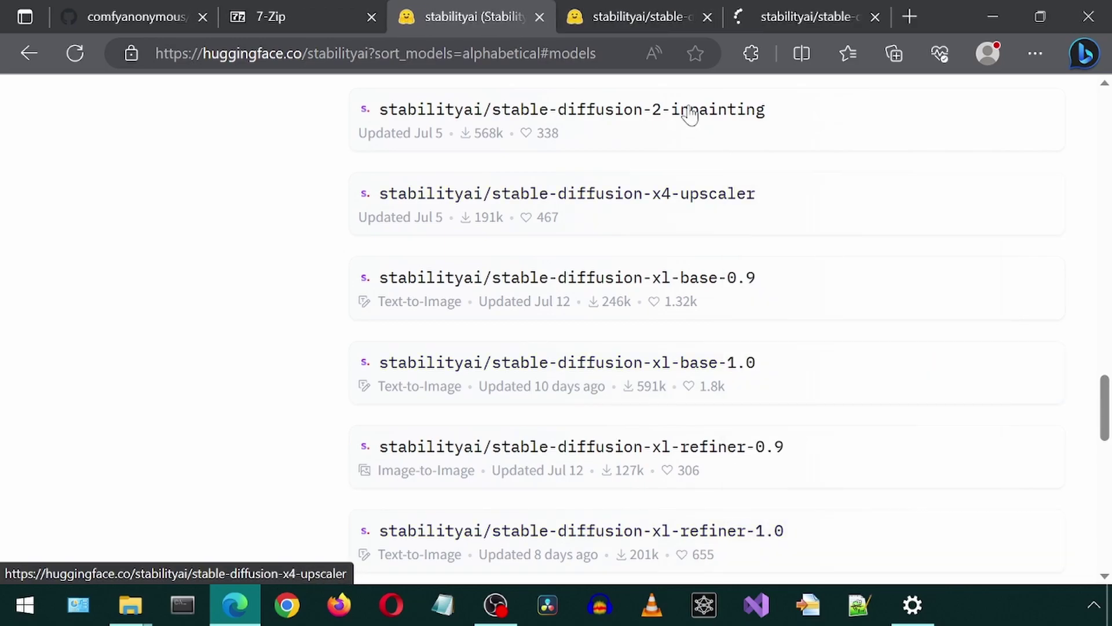
Download sd_xl_base_1.0.safetensors from the base model's file list
left_click(599, 19)
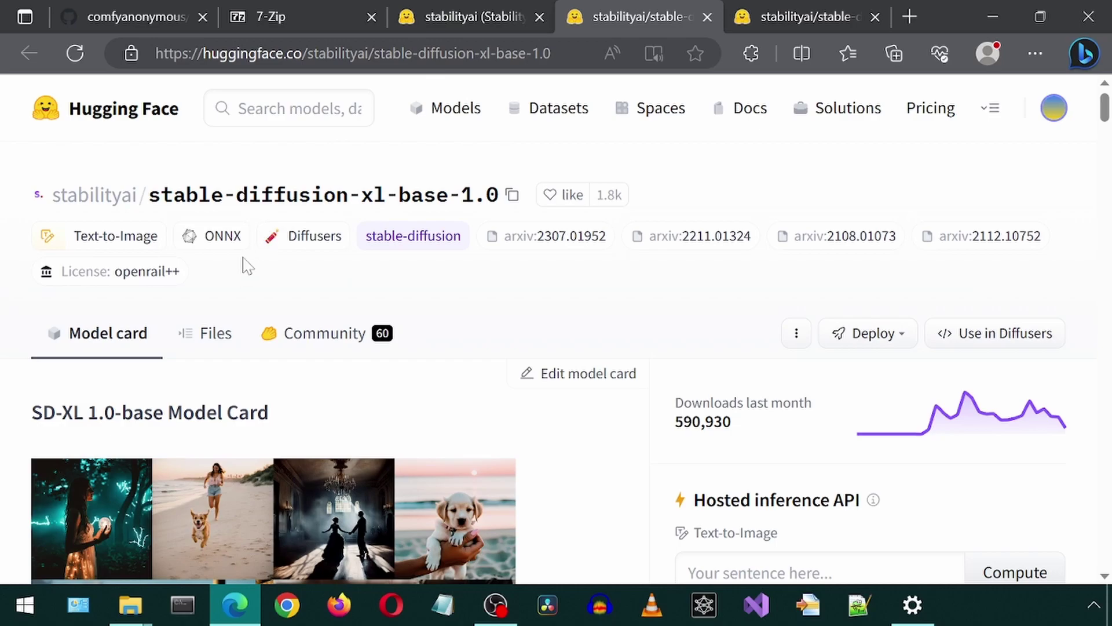
left_click(211, 343)
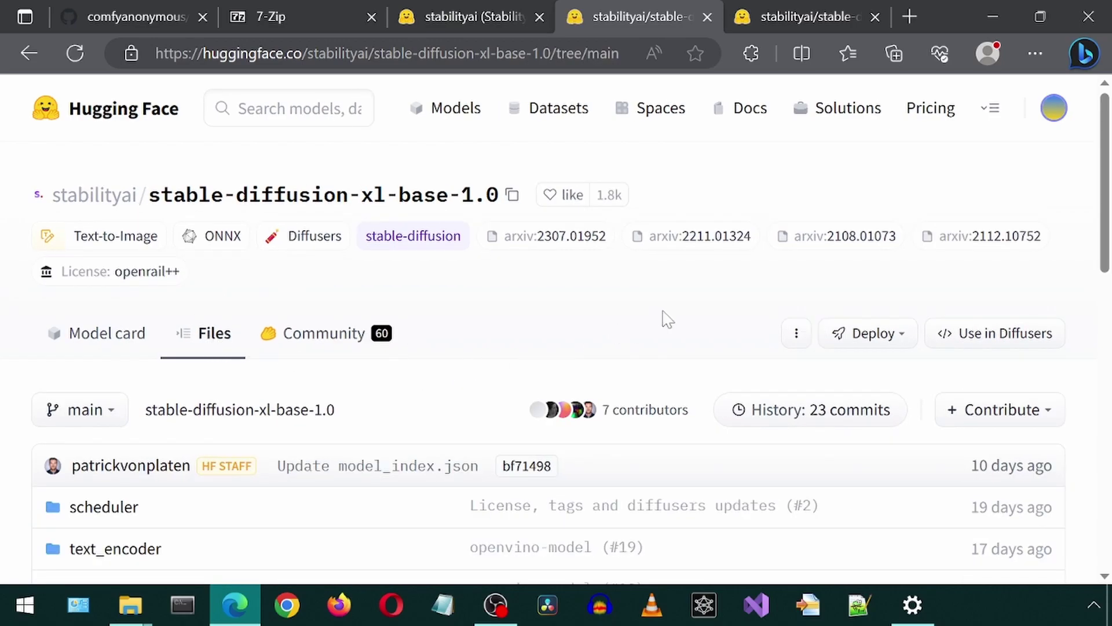
scroll(666, 316, "down", 10)
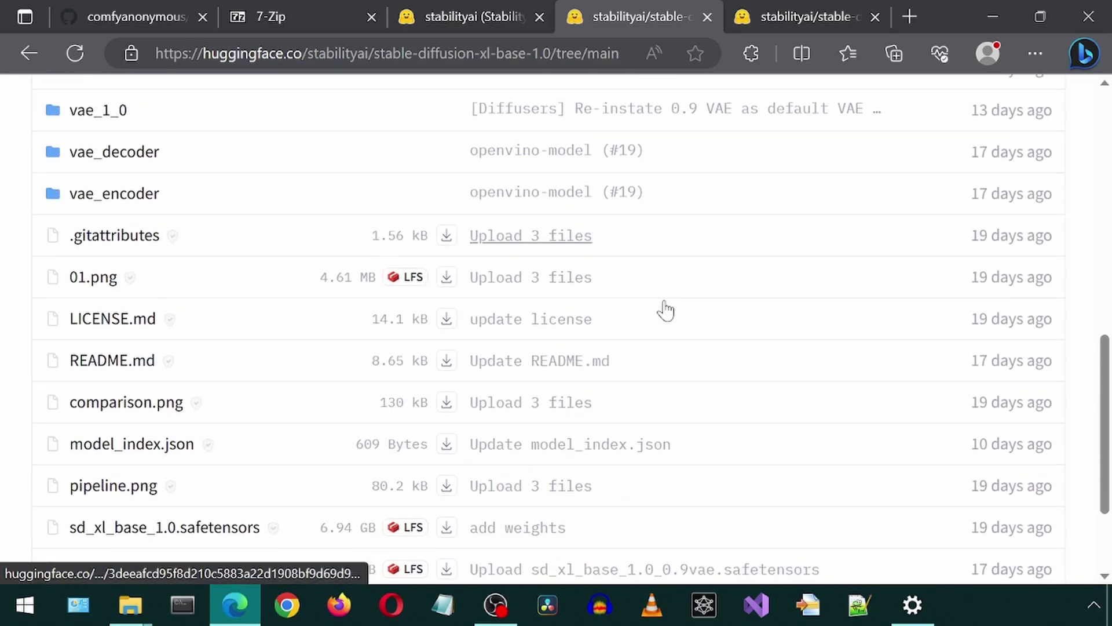
scroll(666, 315, "down", 2)
left_click(447, 380)
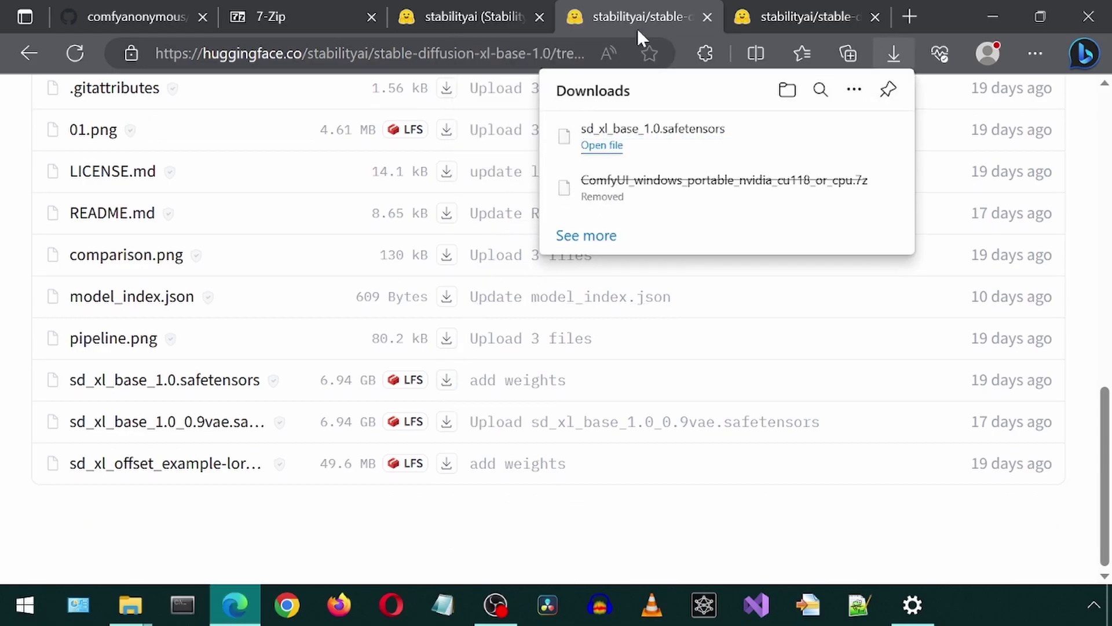
Bring up the SDXL refiner 1.0 model's file list
left_click(819, 17)
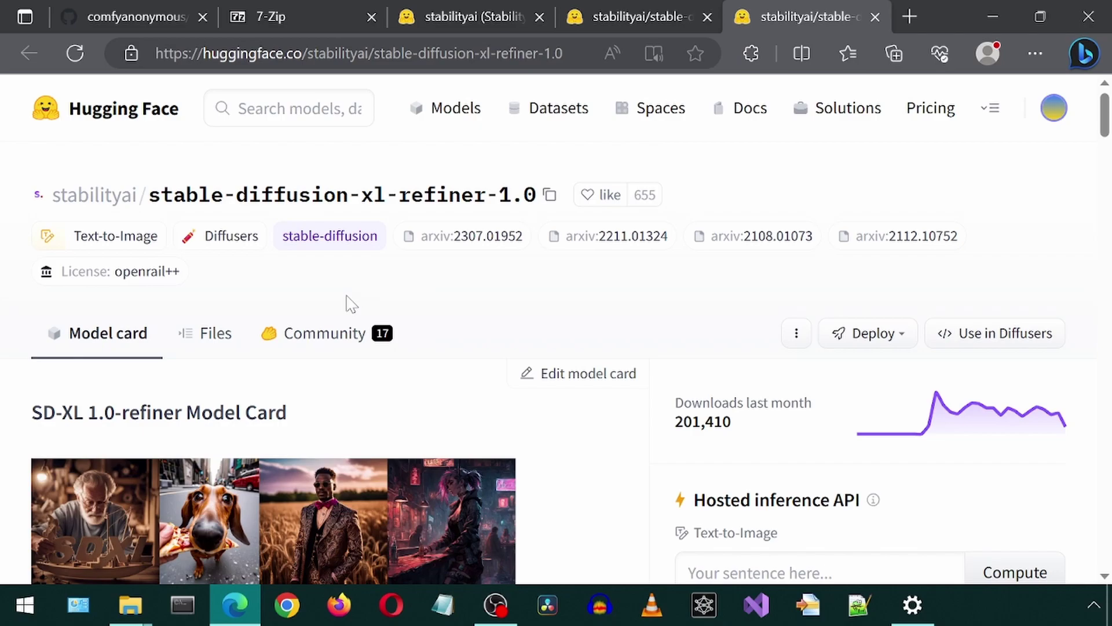
left_click(207, 335)
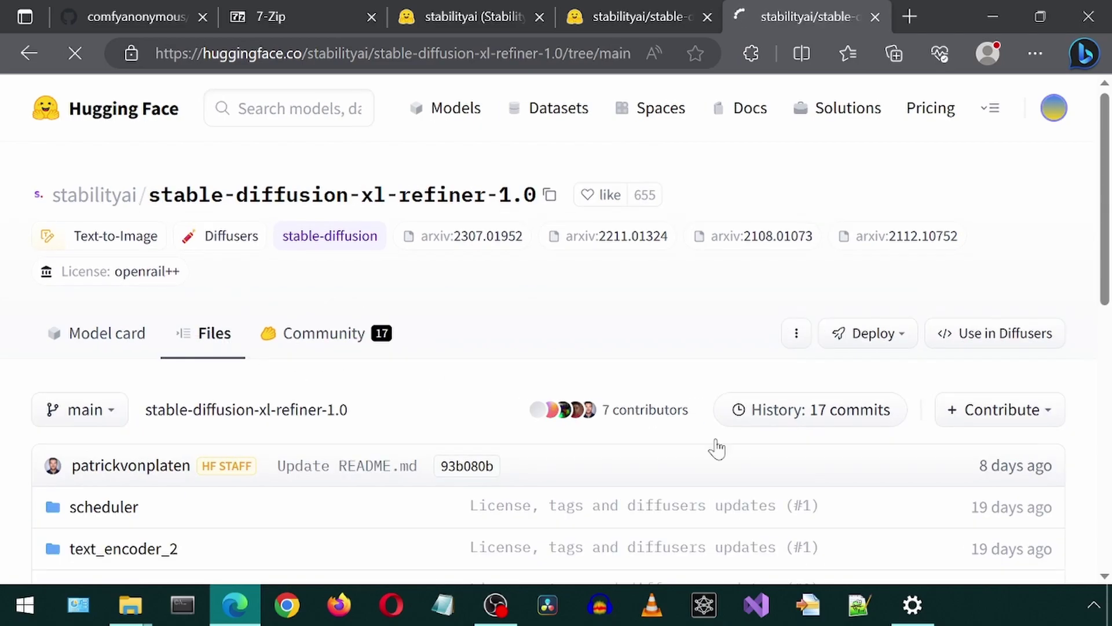
scroll(822, 443, "down", 10)
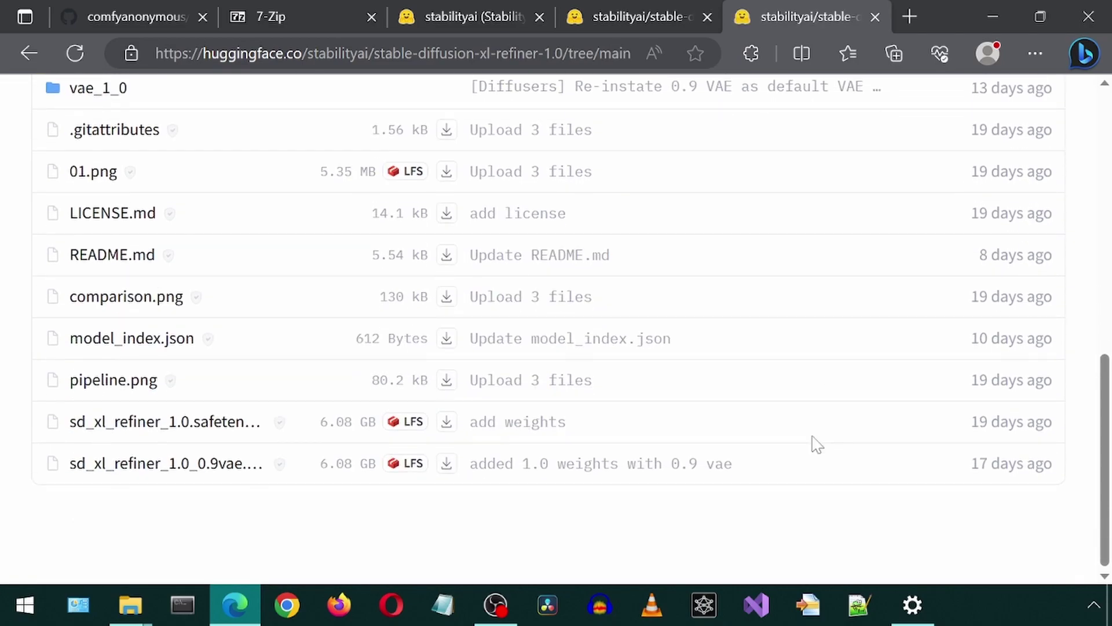
Download the refiner file, then move both SDXL safetensors from Downloads into ComfyUI\models\checkpoints
left_click(446, 421)
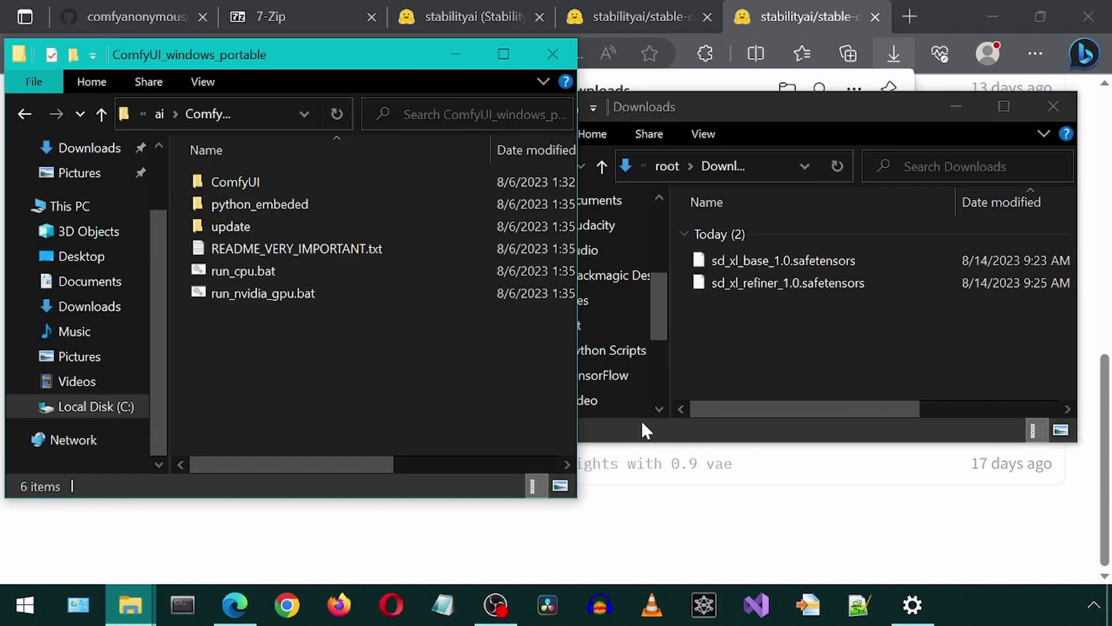
left_click(732, 310)
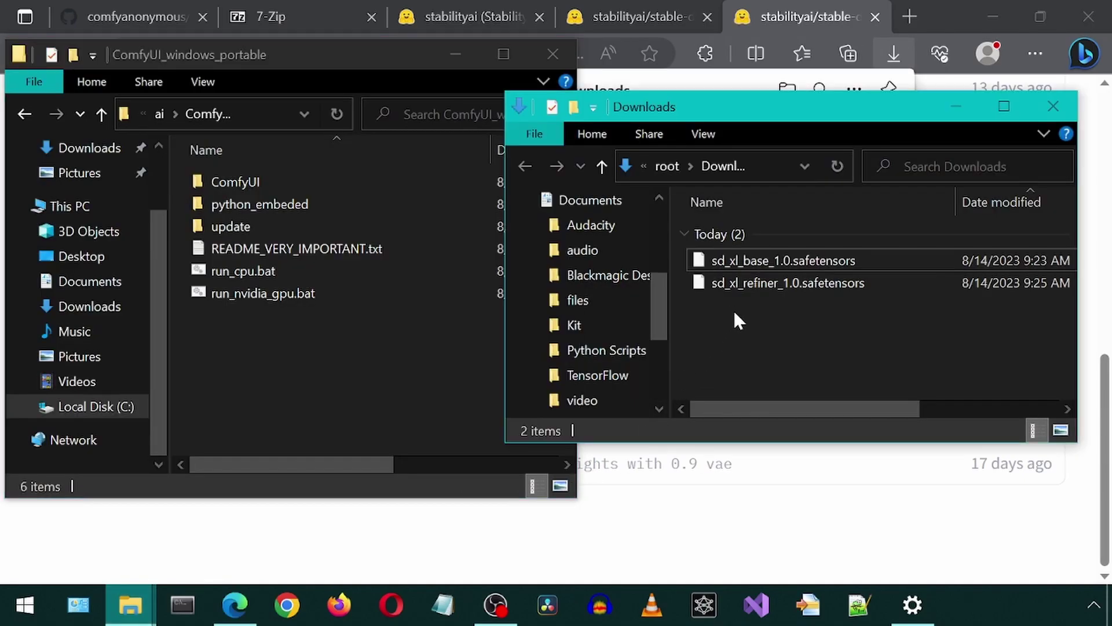
double_click(196, 184)
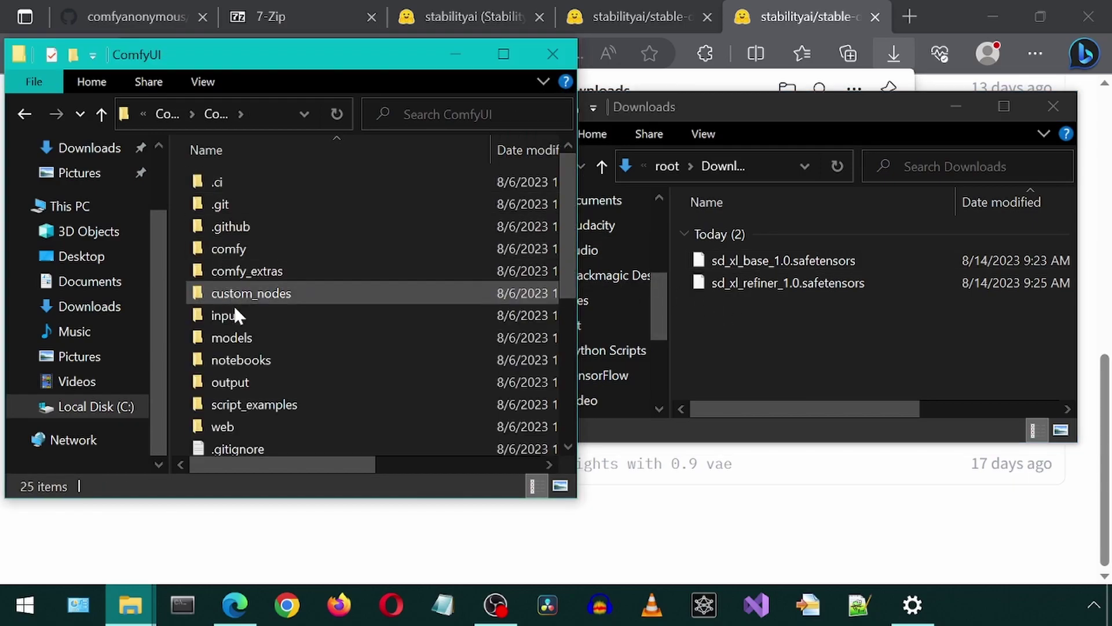
double_click(198, 339)
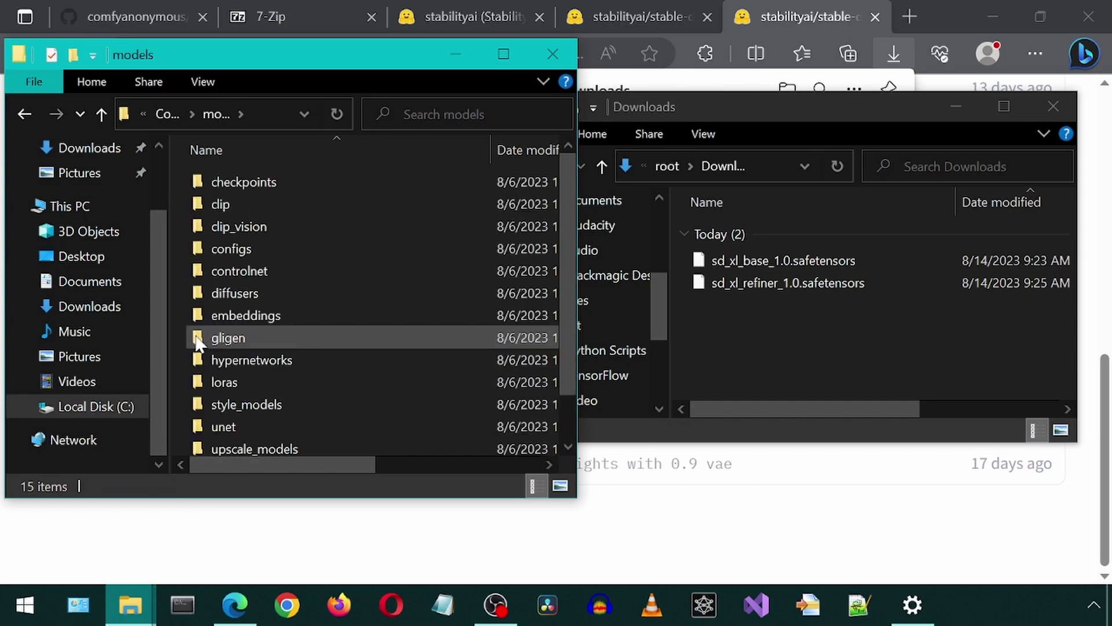
double_click(199, 184)
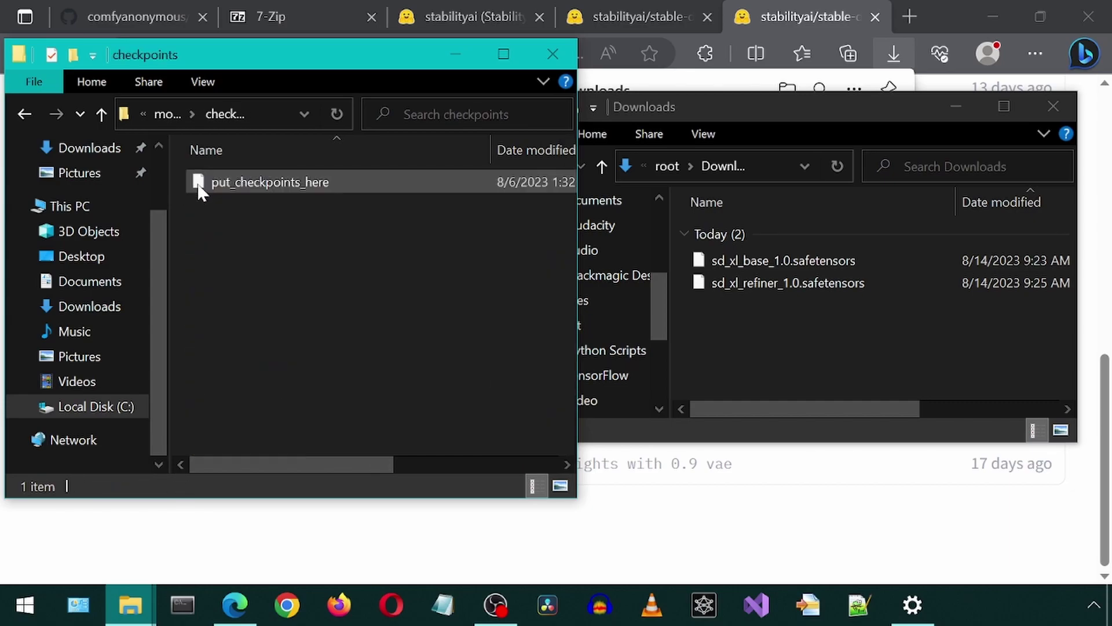
left_click_drag(777, 356, 333, 289)
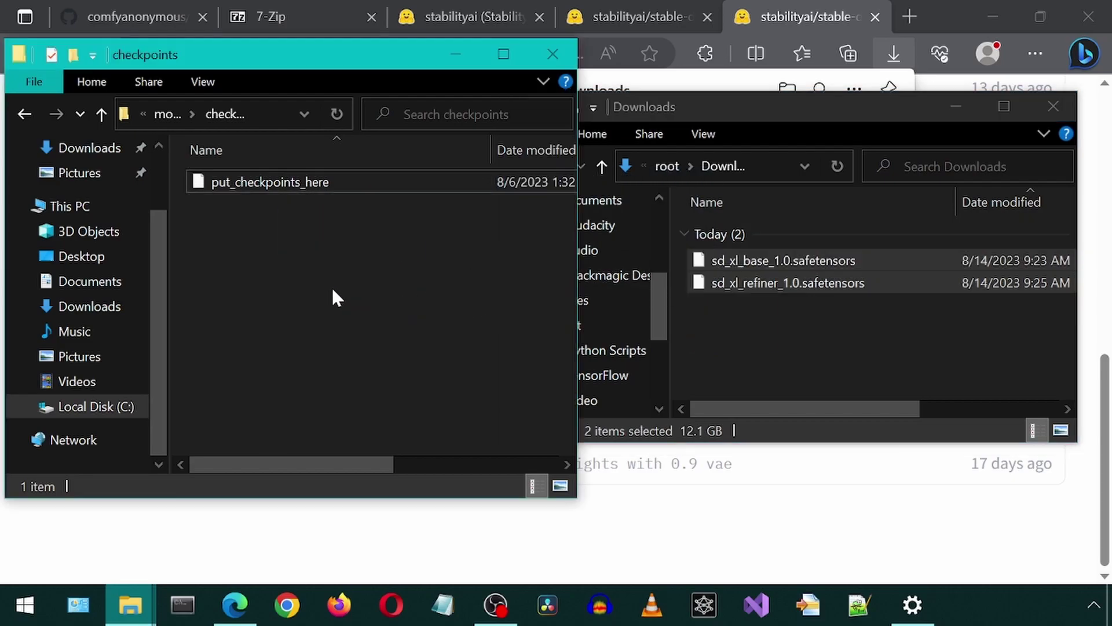
Go from the ComfyUI README to the SDXL Examples page and highlight the 1024x1024 resolution advice
left_click(161, 30)
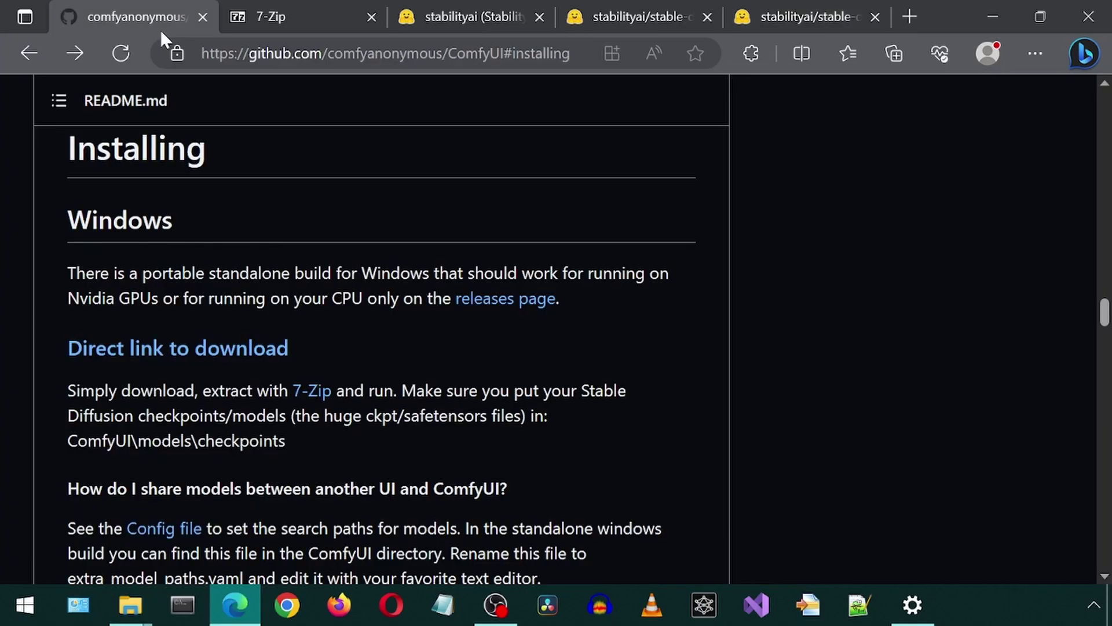
left_click(23, 45)
scroll(51, 253, "down", 2)
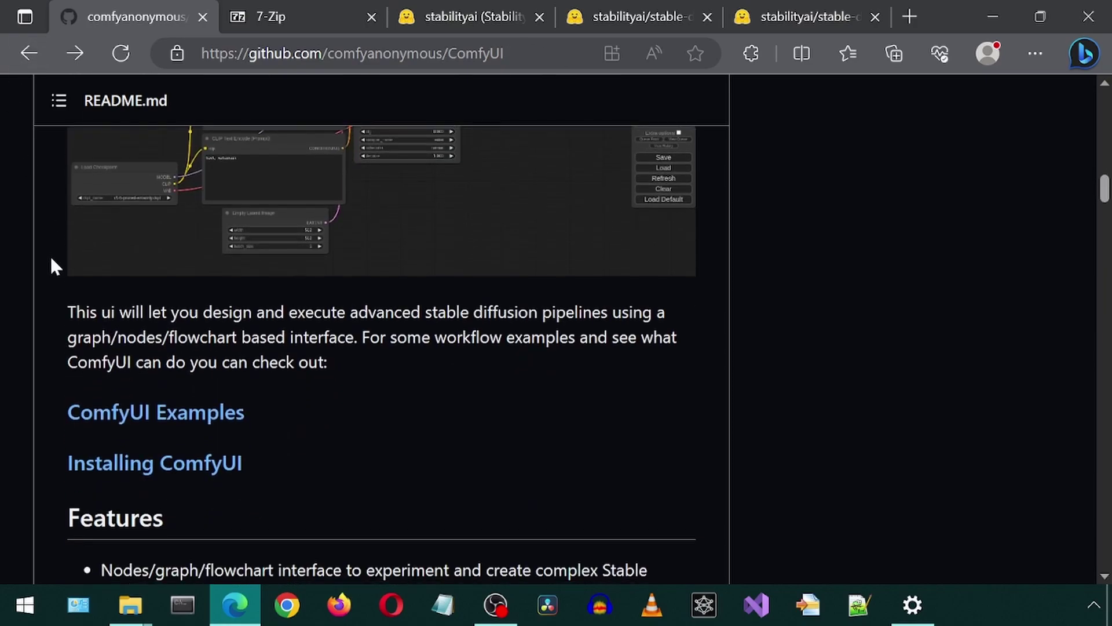
left_click(162, 413)
scroll(424, 345, "down", 10)
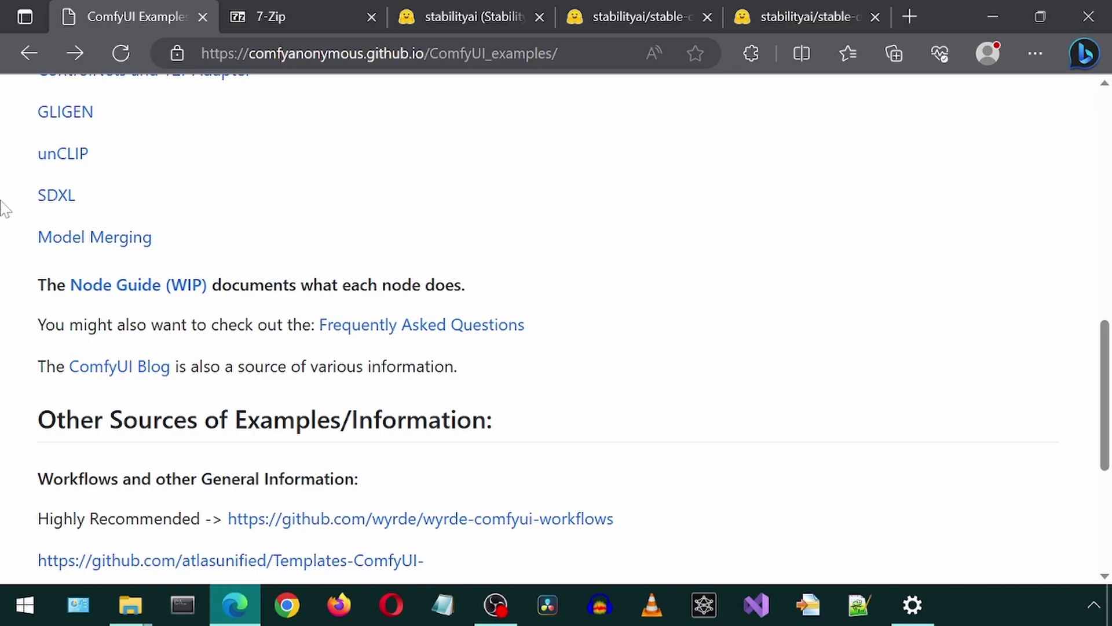
left_click(52, 197)
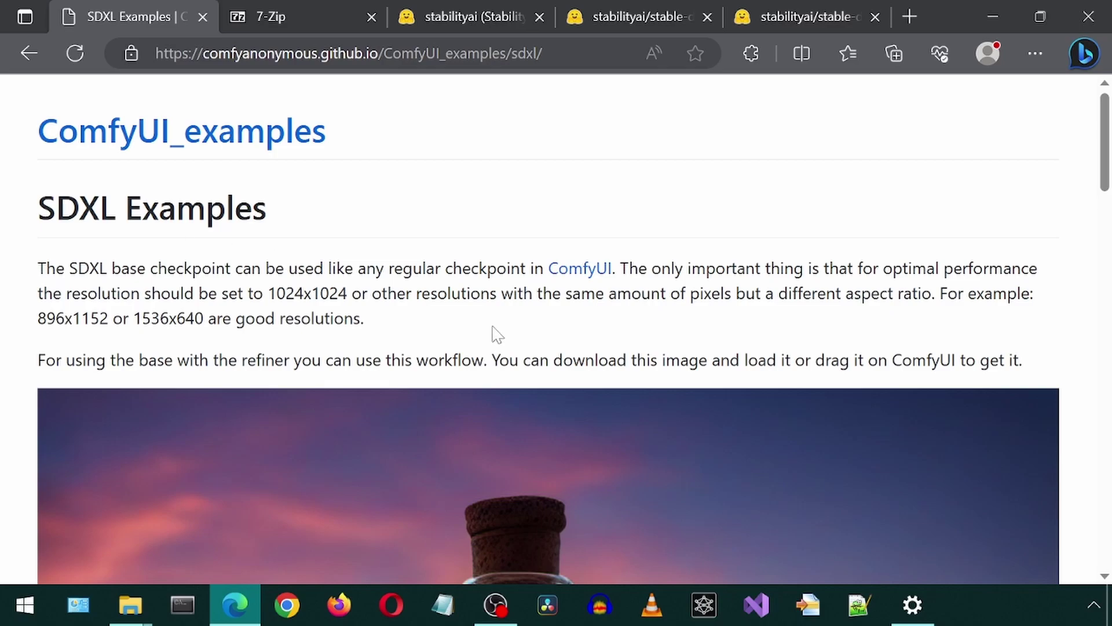
left_click_drag(268, 293, 346, 293)
Save the bottle workflow image as sdxl_simple_example.png in Downloads
scroll(651, 267, "down", 4)
right_click(651, 268)
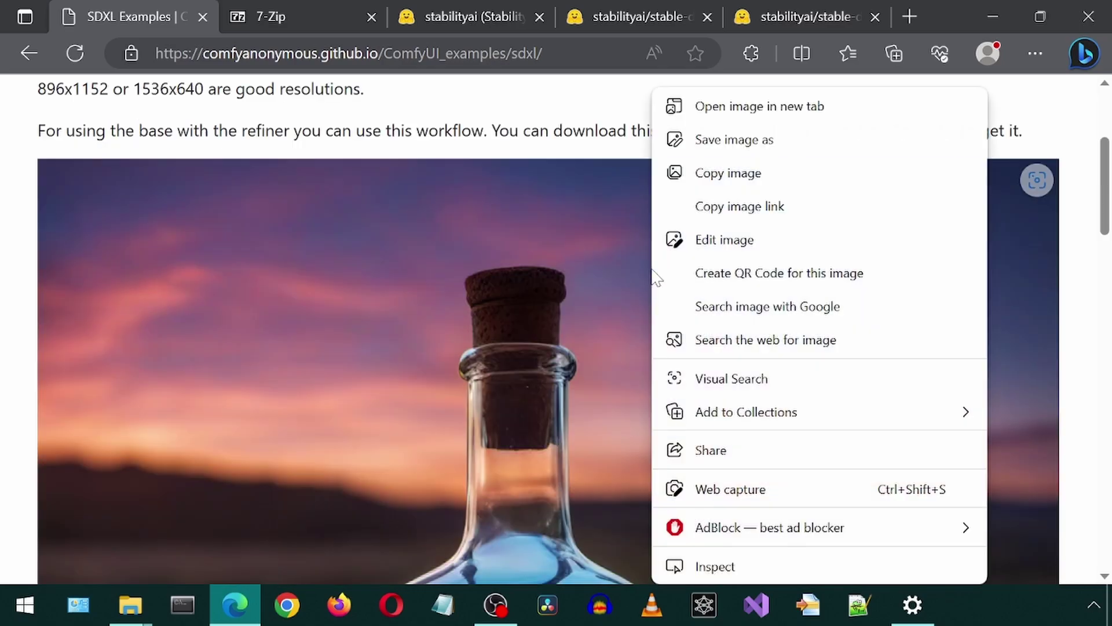
left_click(734, 140)
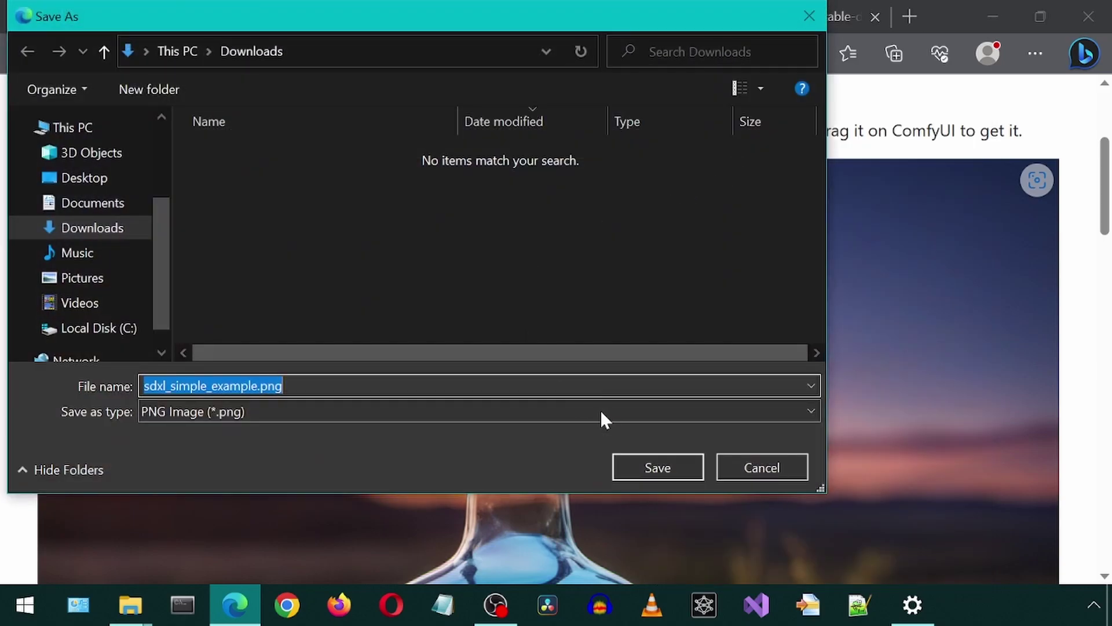
left_click(661, 467)
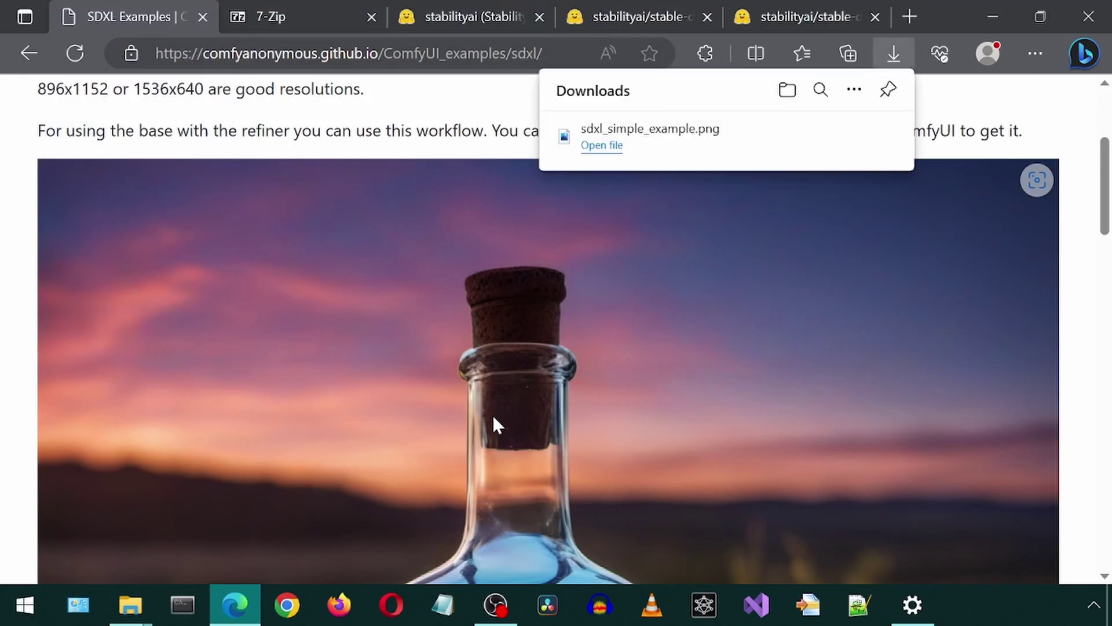
Save the galaxy bottle workflow image as sdxl_refiner_prompt_example.png in Downloads
scroll(492, 415, "down", 12)
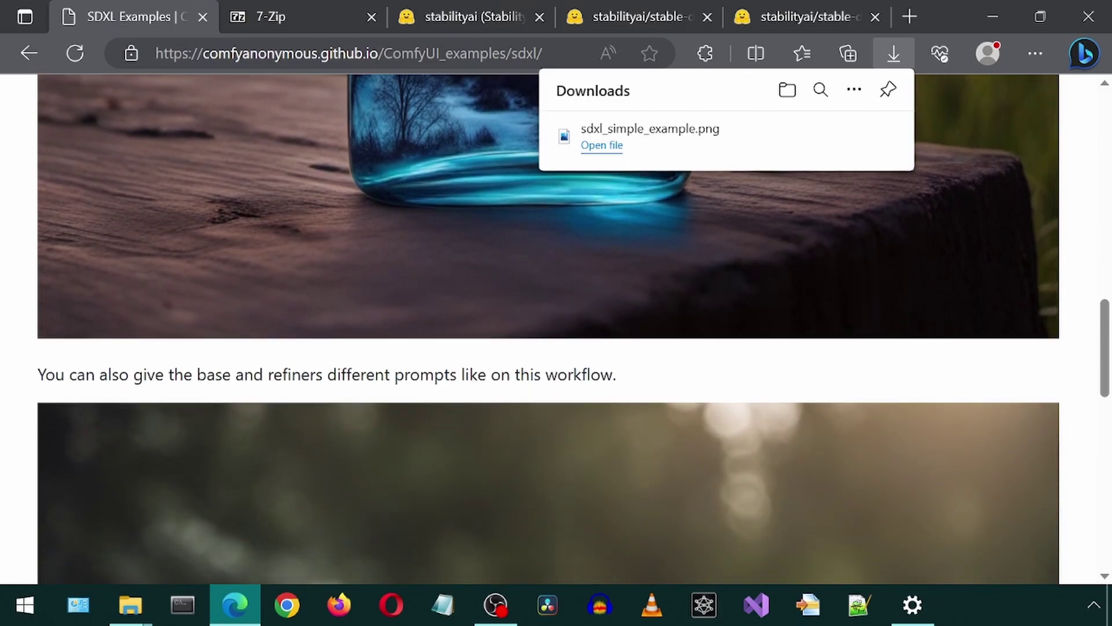
scroll(343, 389, "down", 5)
right_click(707, 378)
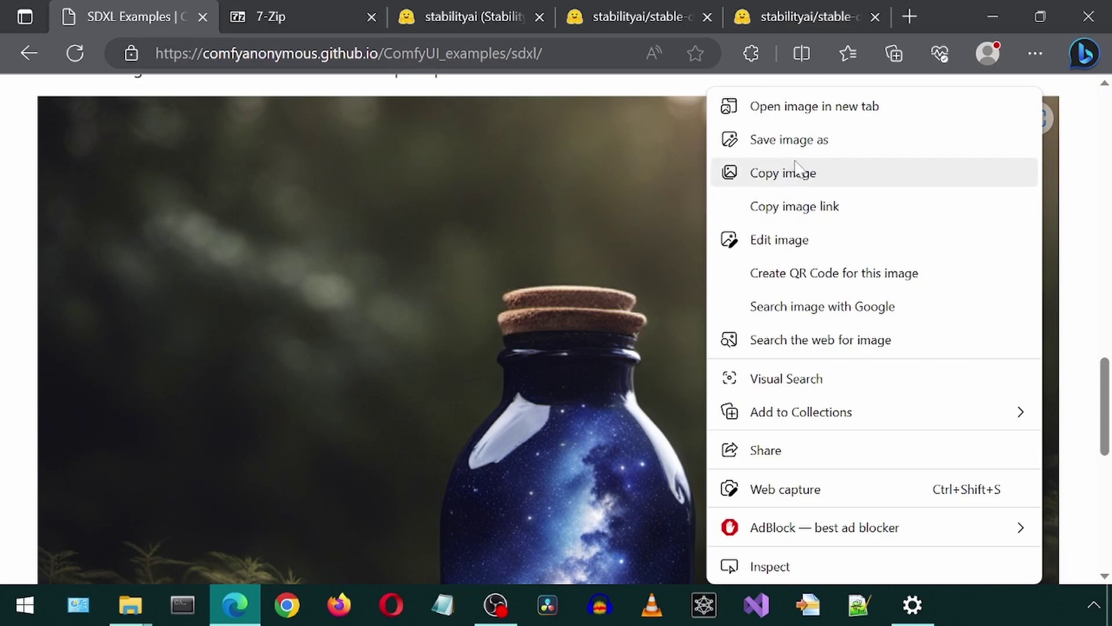
left_click(799, 142)
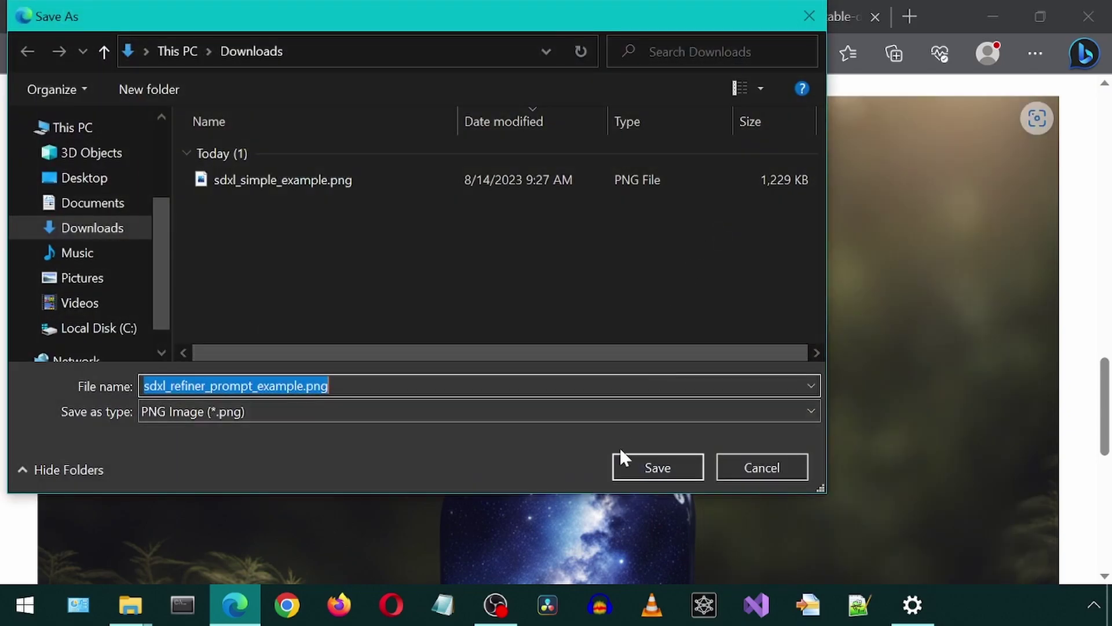
left_click(644, 468)
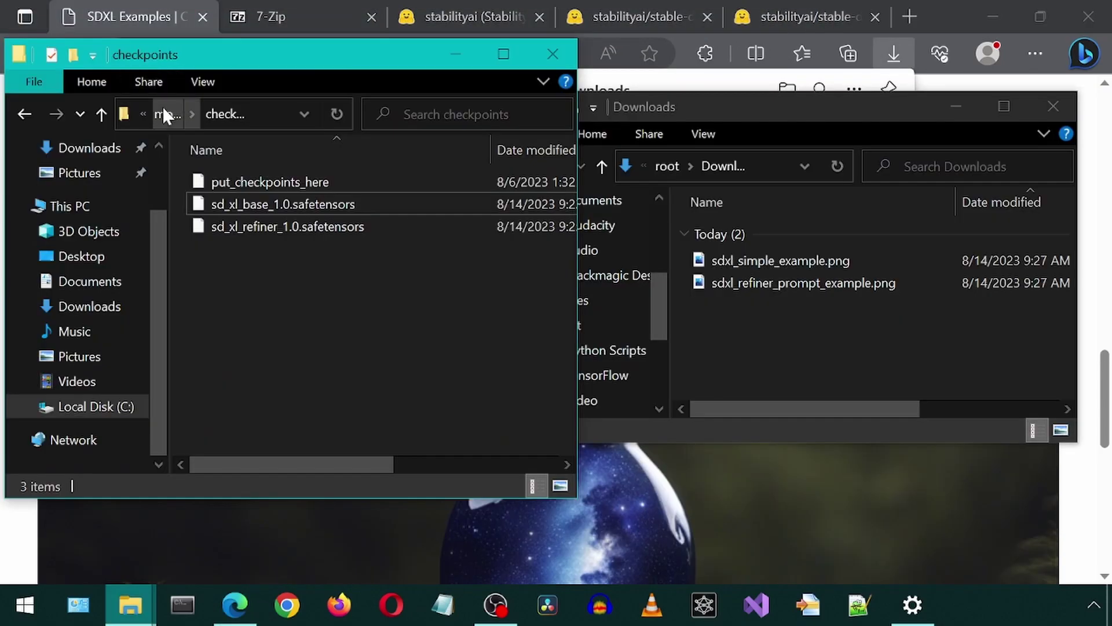
Launch ComfyUI with run_nvidia_gpu.bat from the ComfyUI_windows_portable folder
left_click(162, 106)
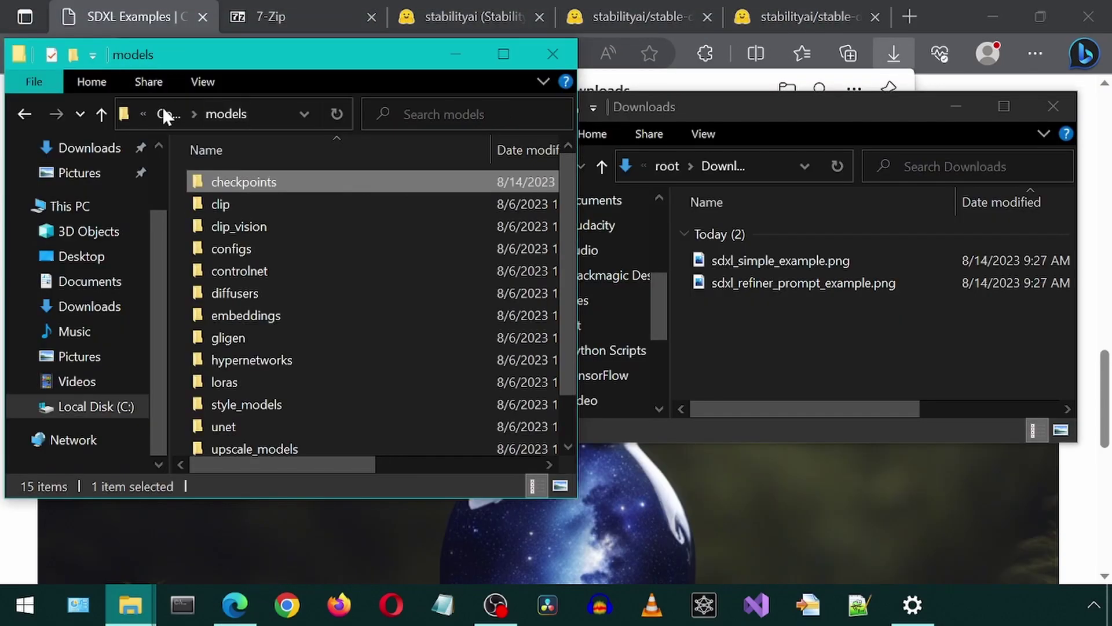
left_click(162, 107)
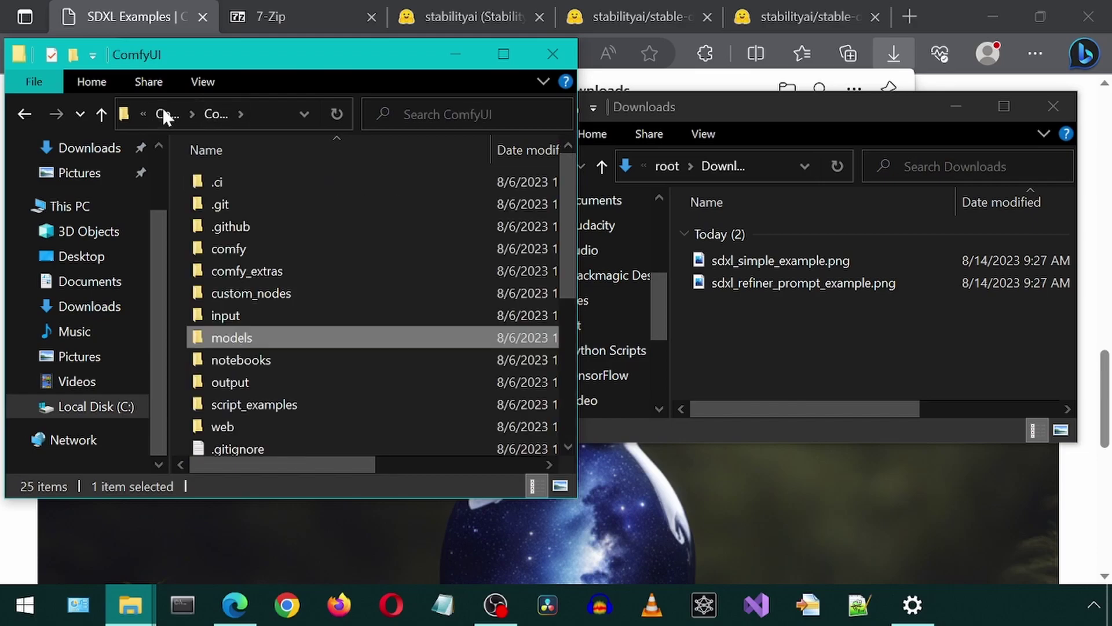
left_click(164, 112)
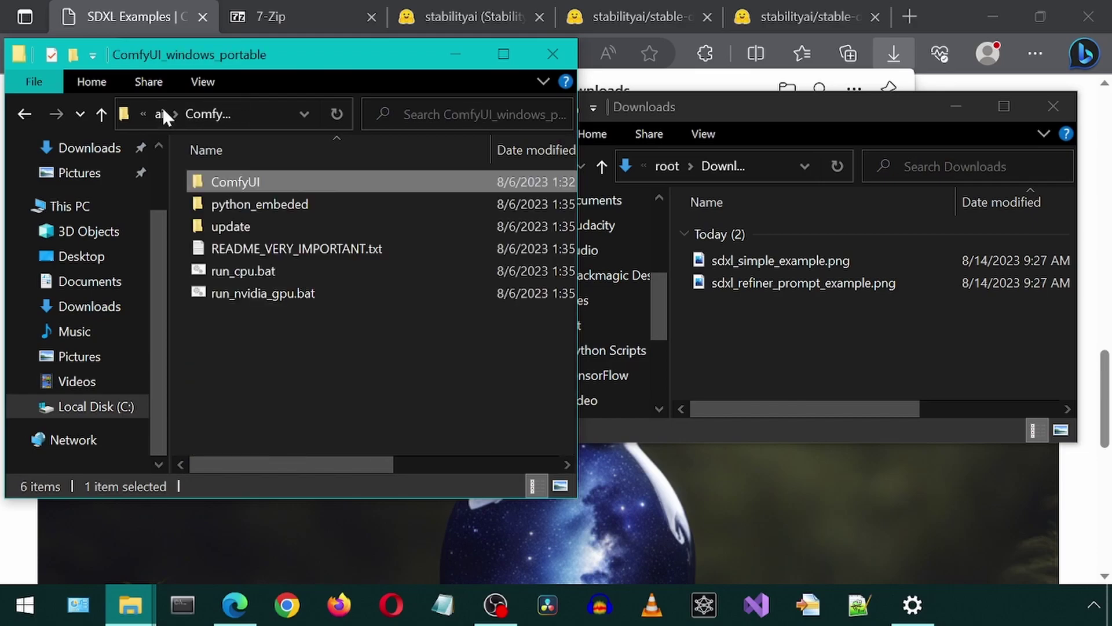
double_click(200, 293)
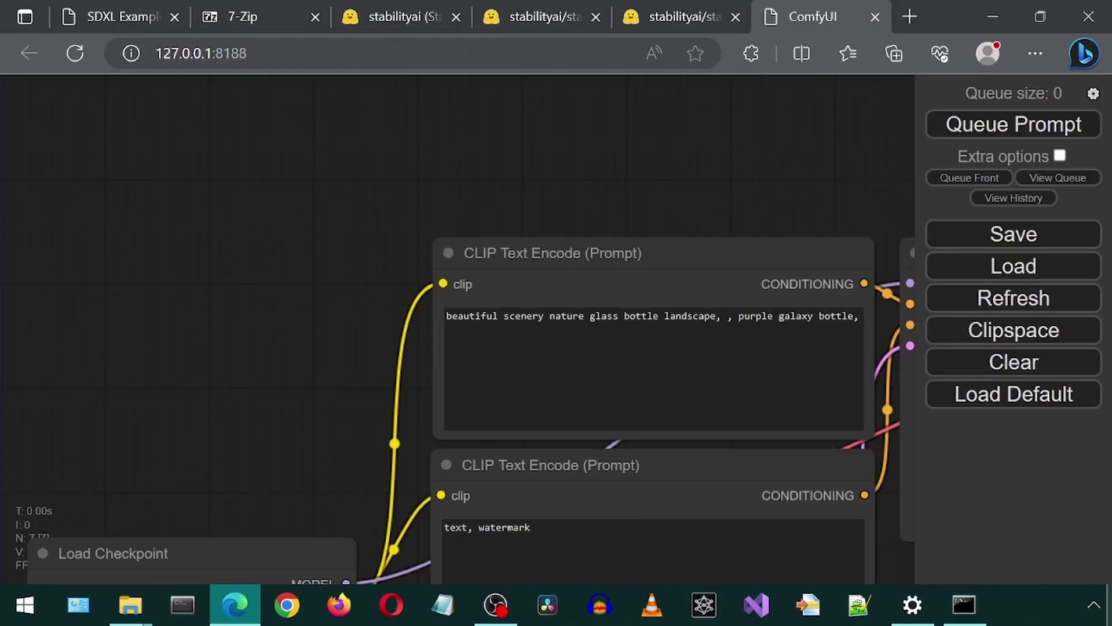
Drop sdxl_simple_example.png from Downloads onto the ComfyUI canvas to load its workflow
mouse_move(131, 615)
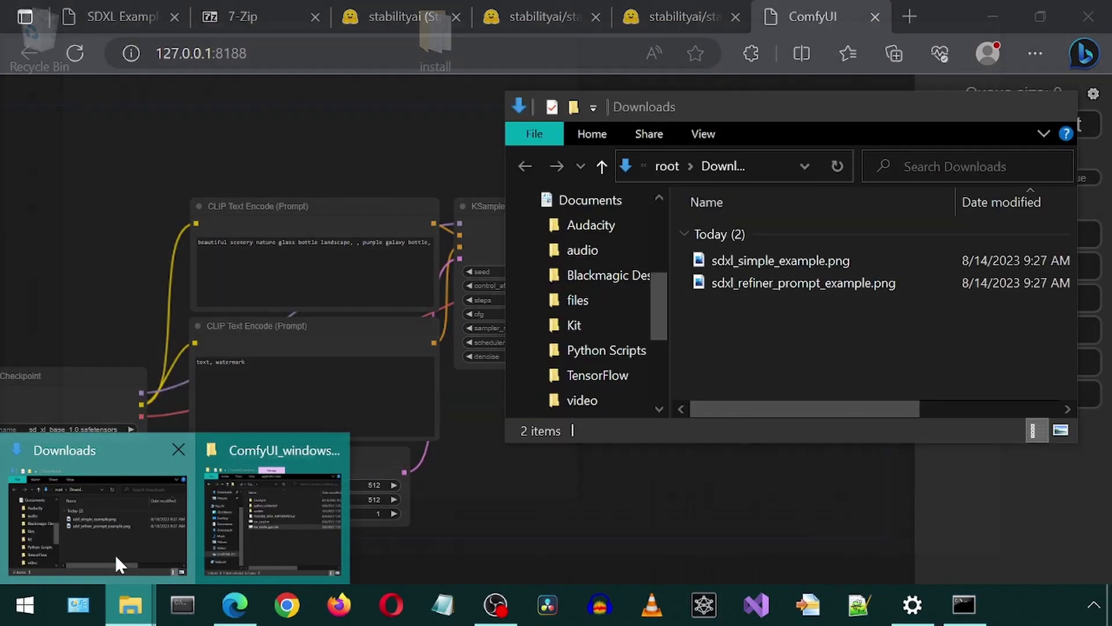
left_click(113, 552)
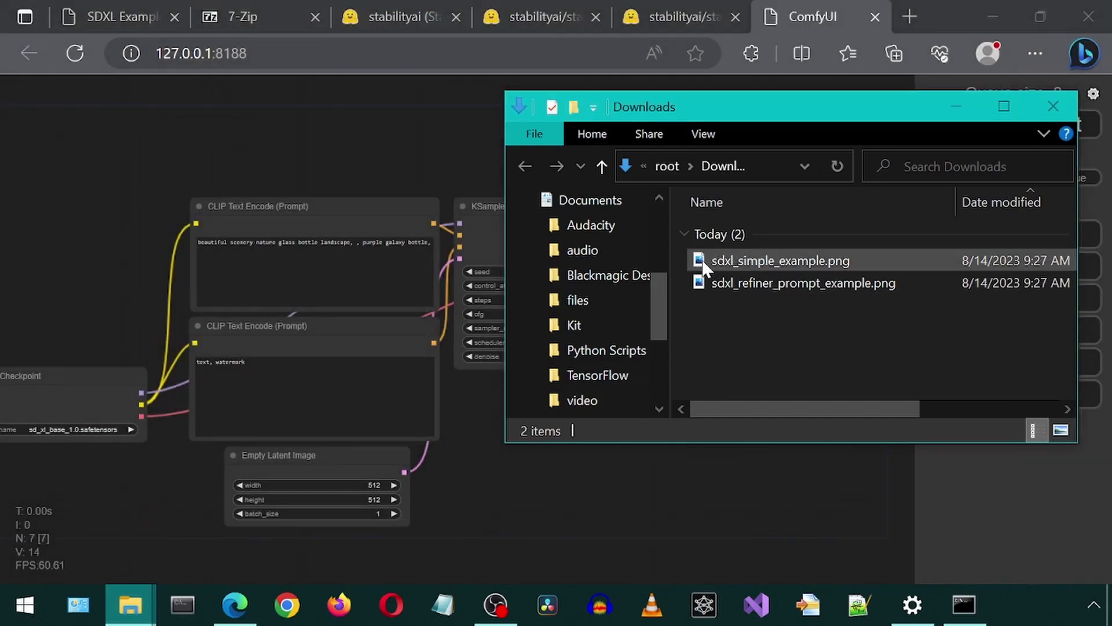
left_click_drag(699, 266, 153, 272)
scroll(525, 325, "down", 5)
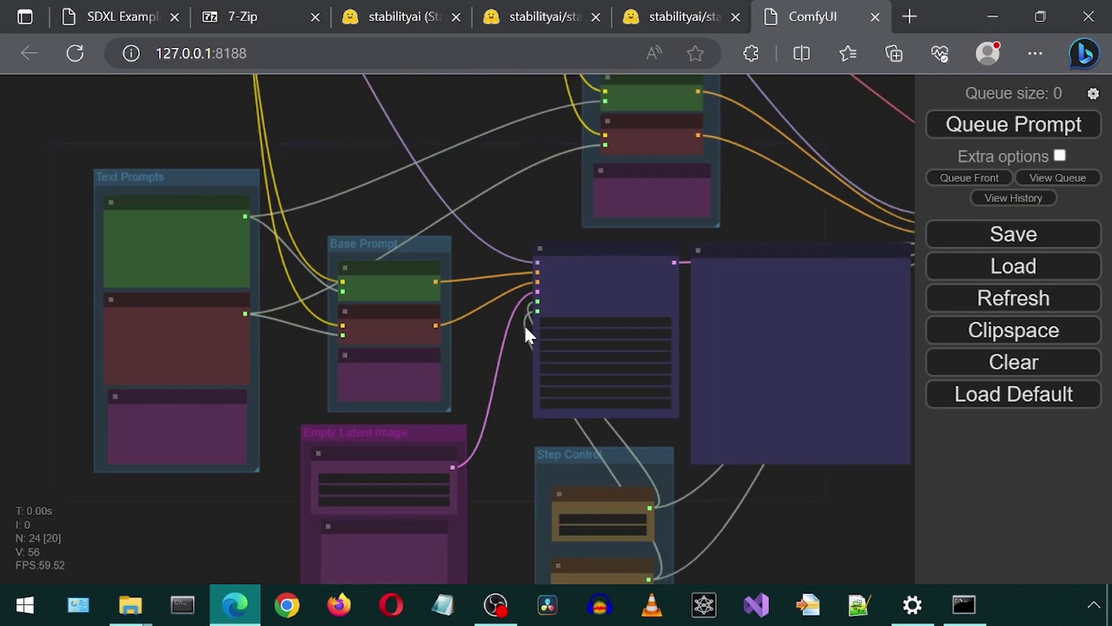
left_click_drag(756, 234, 653, 422)
scroll(640, 397, "up", 1)
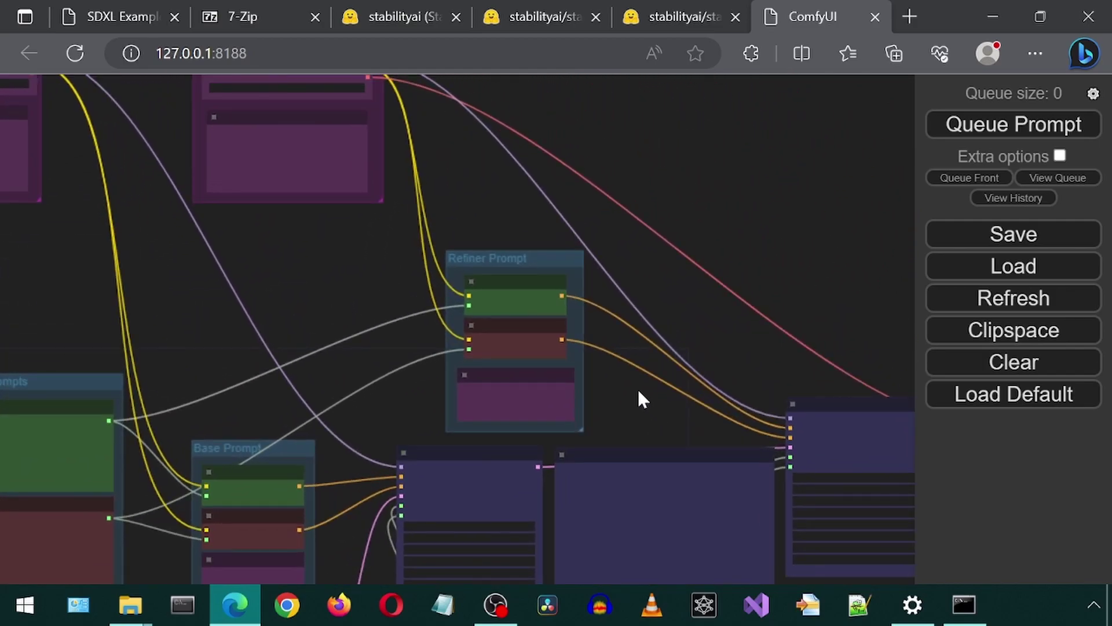
scroll(633, 387, "up", 2)
left_click_drag(345, 309, 677, 493)
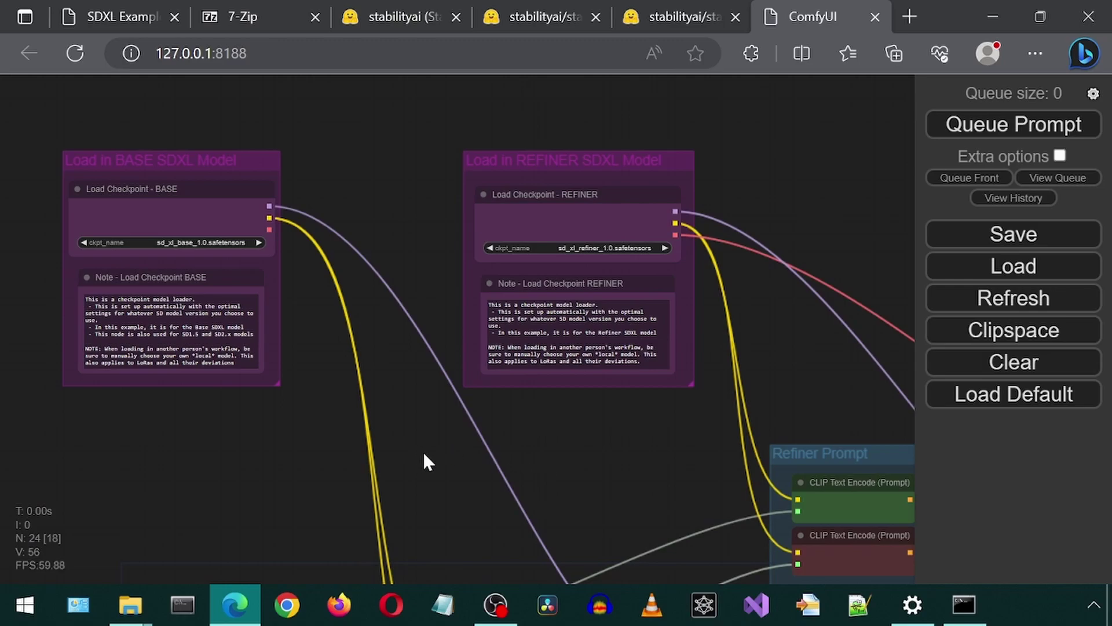
left_click_drag(427, 461, 467, 495)
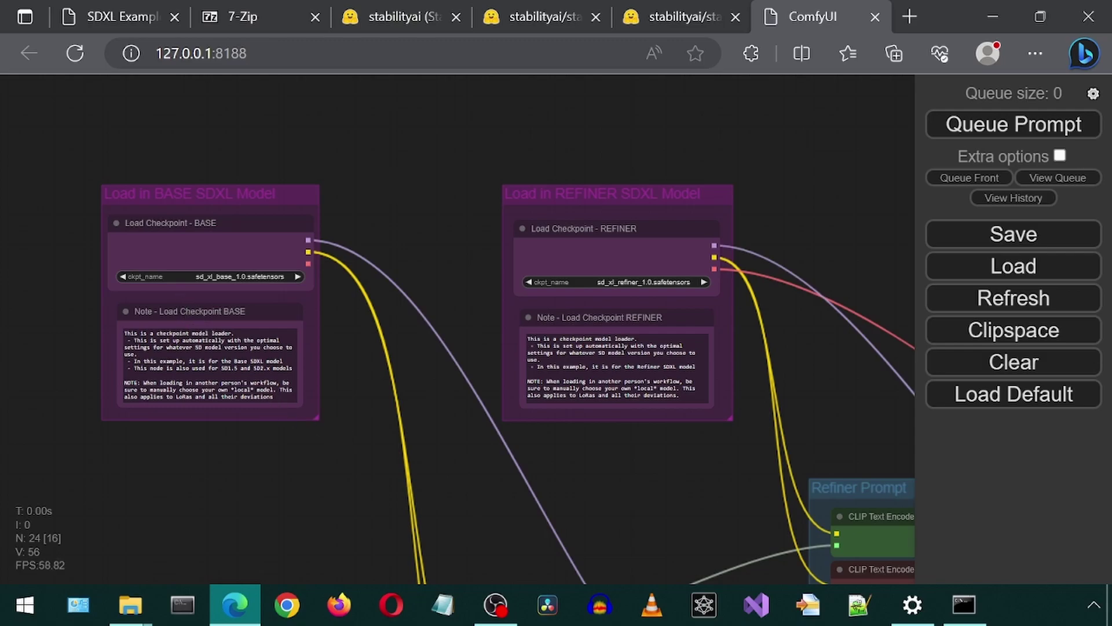
scroll(363, 300, "up", 4)
left_click_drag(367, 328, 374, 296)
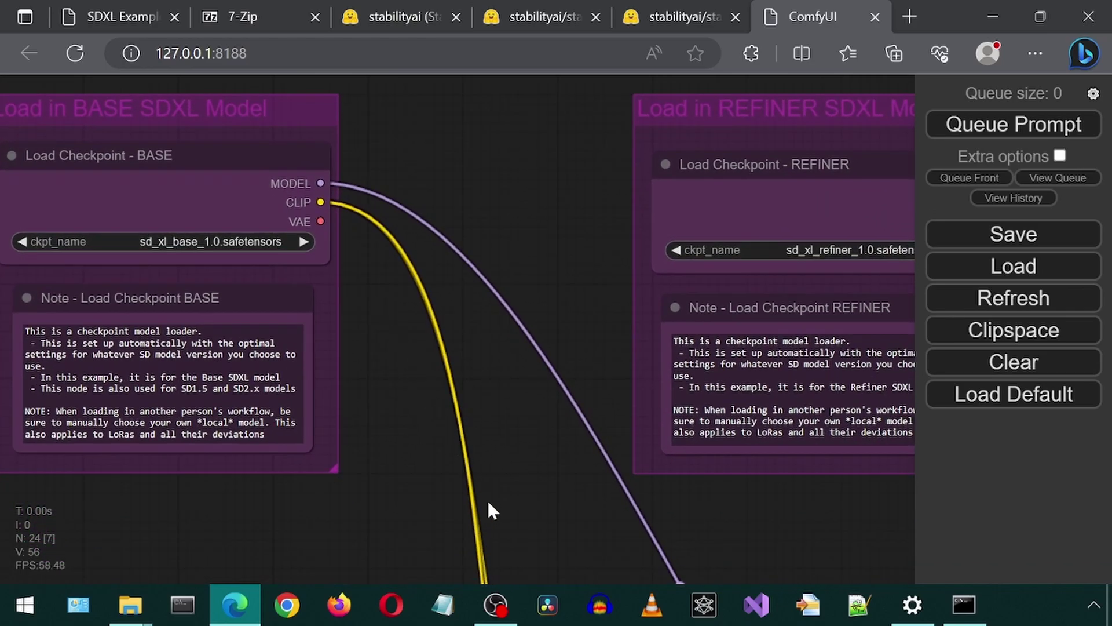
left_click_drag(491, 510, 463, 246)
left_click_drag(489, 464, 499, 218)
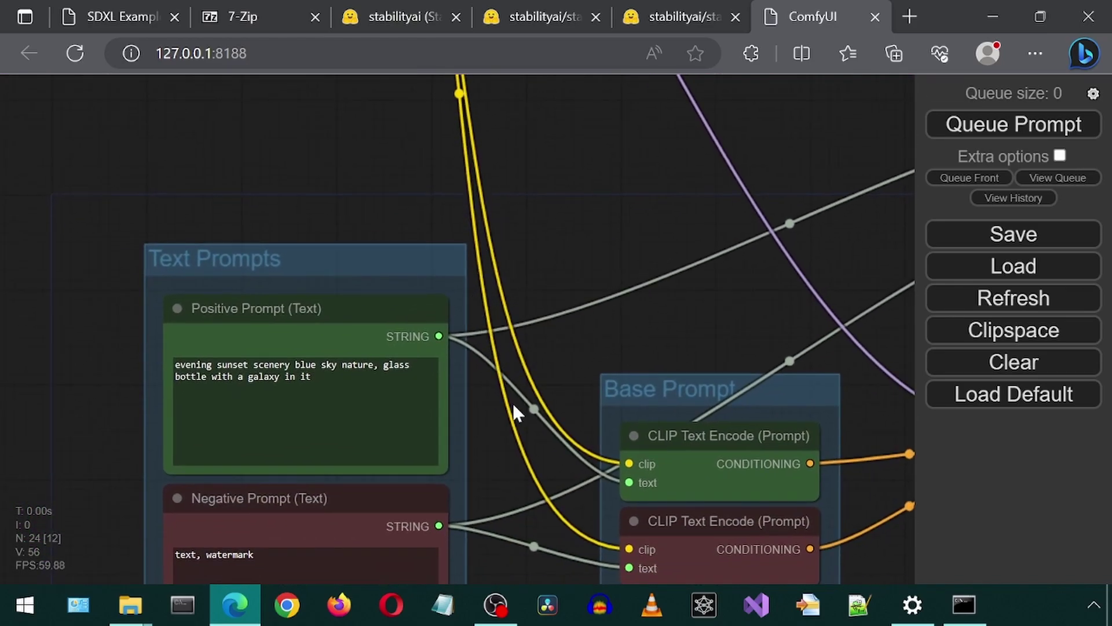
left_click_drag(513, 402, 521, 361)
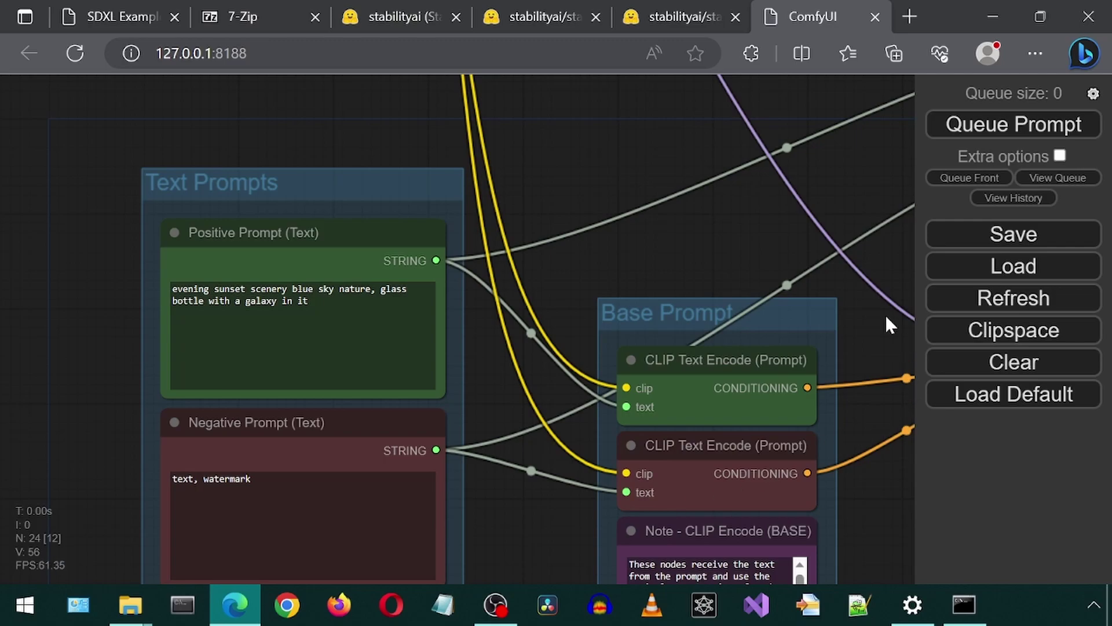
scroll(877, 331, "down", 1)
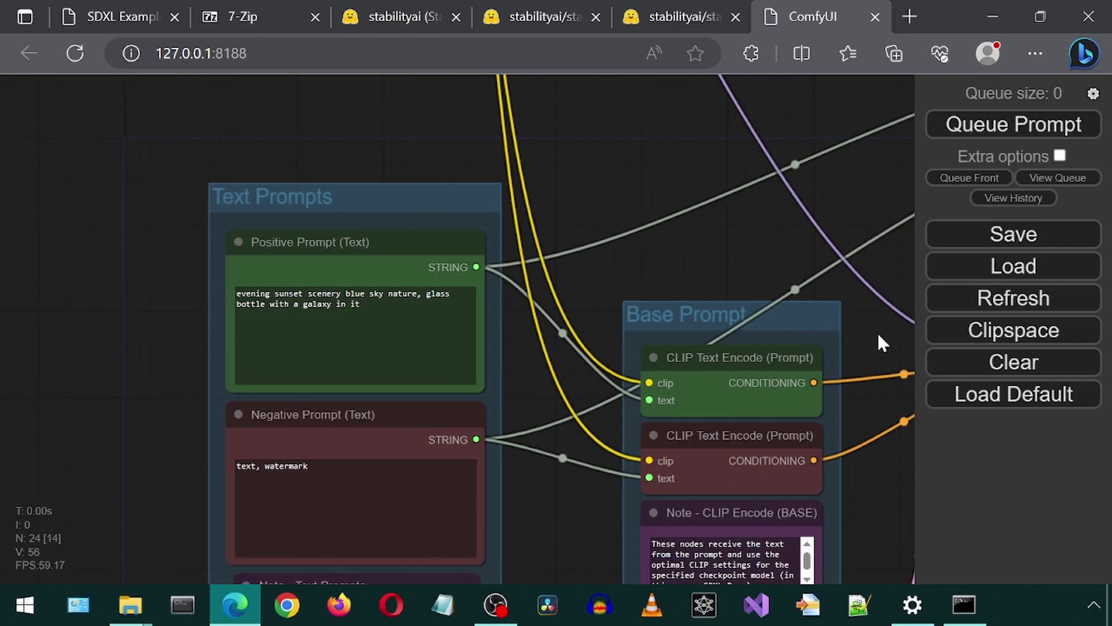
left_click_drag(878, 332, 321, 256)
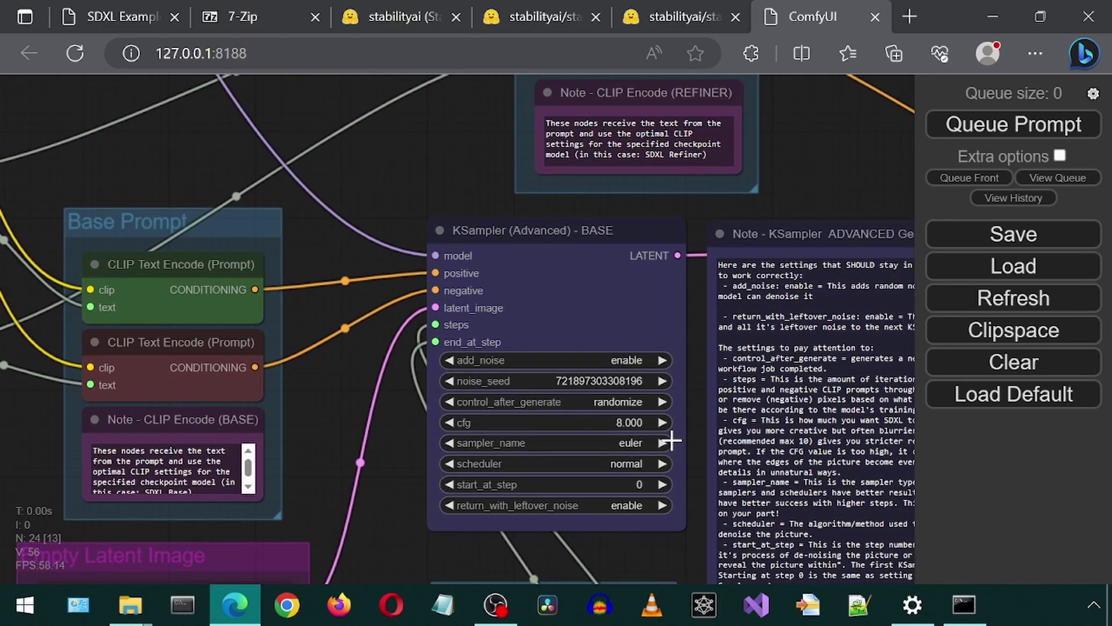
left_click_drag(830, 162, 558, 169)
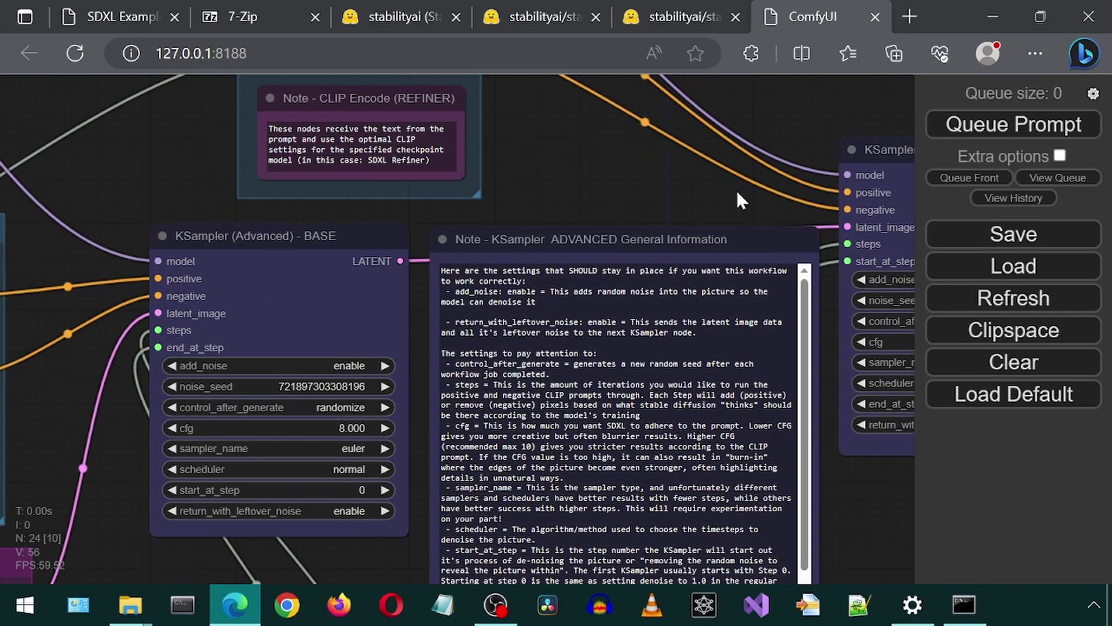
left_click_drag(736, 189, 353, 287)
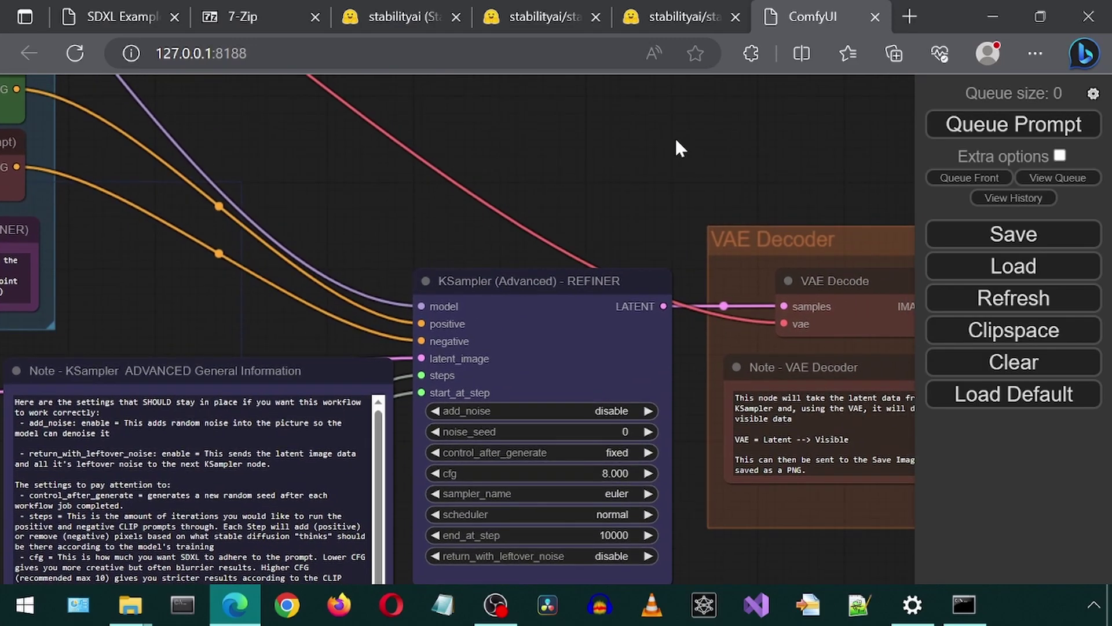
left_click_drag(716, 150, 277, 143)
scroll(374, 174, "down", 8)
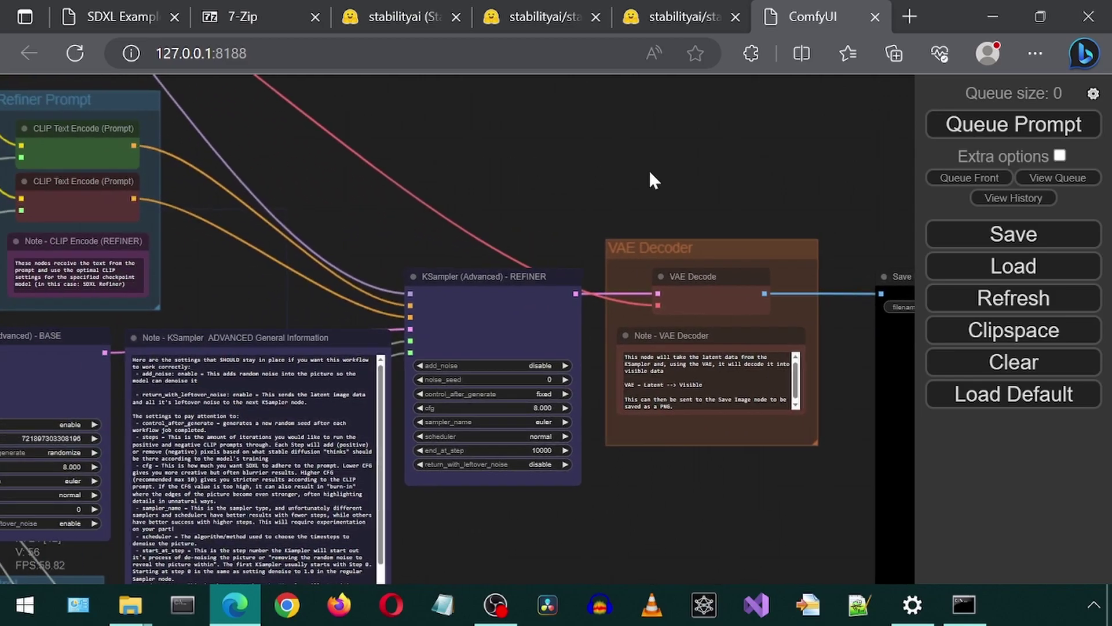
scroll(611, 195, "down", 8)
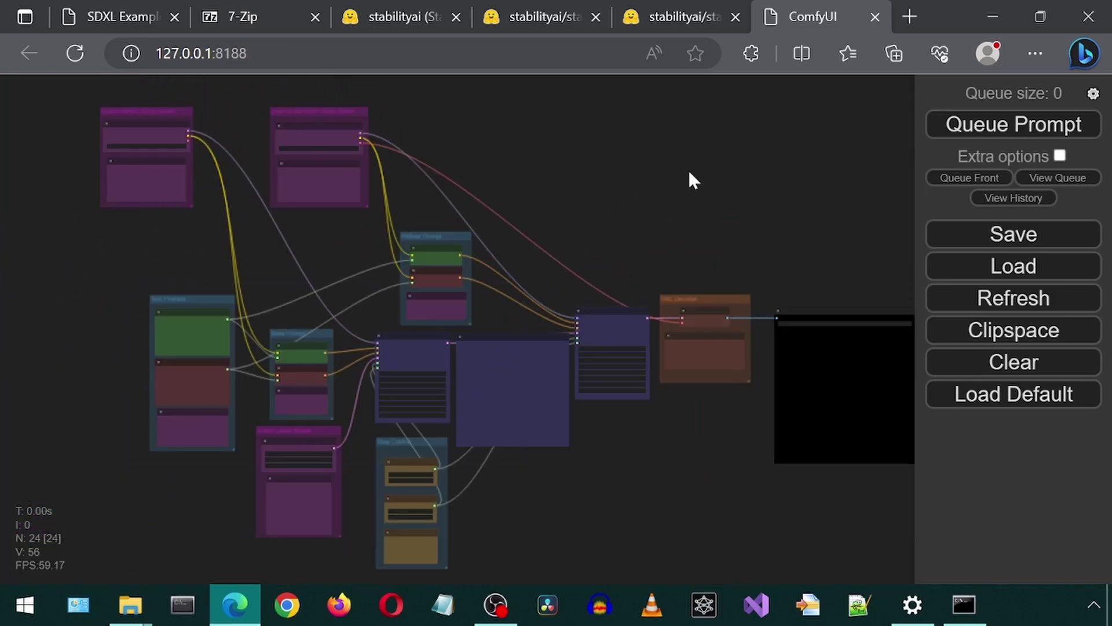
Queue the SDXL workflow and wait for the galaxy bottle image to generate
left_click(1022, 132)
scroll(554, 247, "up", 5)
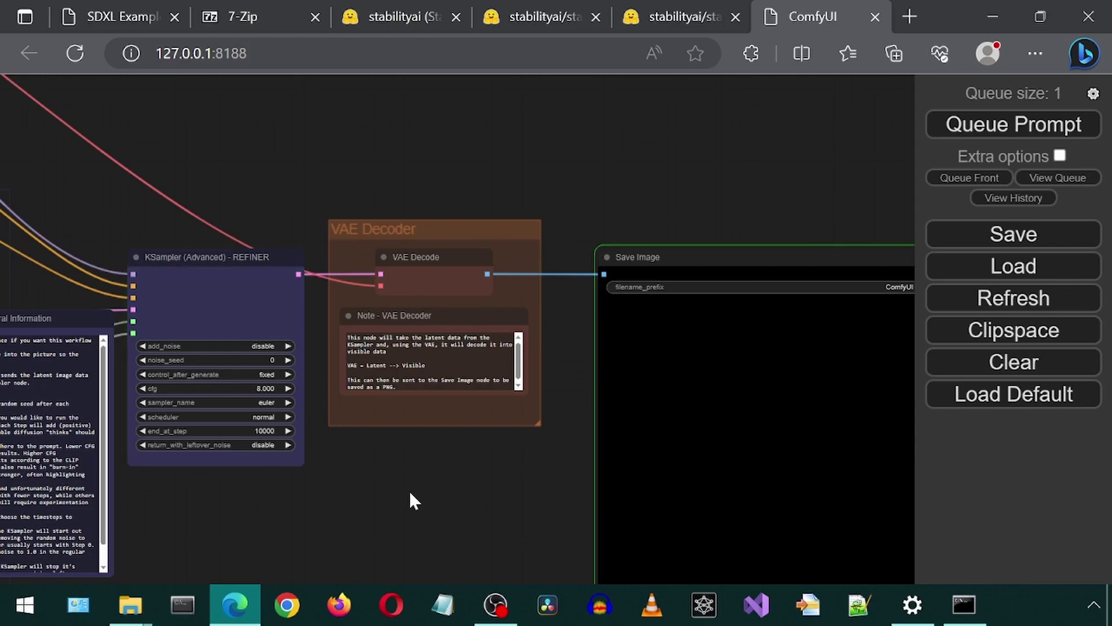
left_click_drag(437, 477, 311, 428)
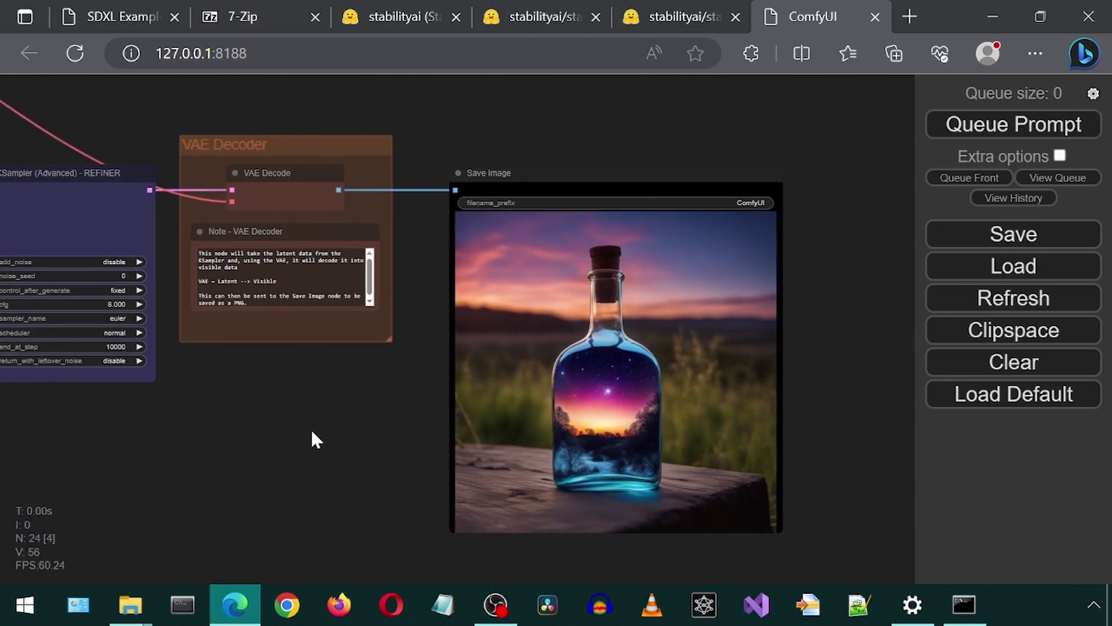
Open ComfyUI_00001_.png from the ComfyUI\output folder
key("alt+Tab")
double_click(199, 184)
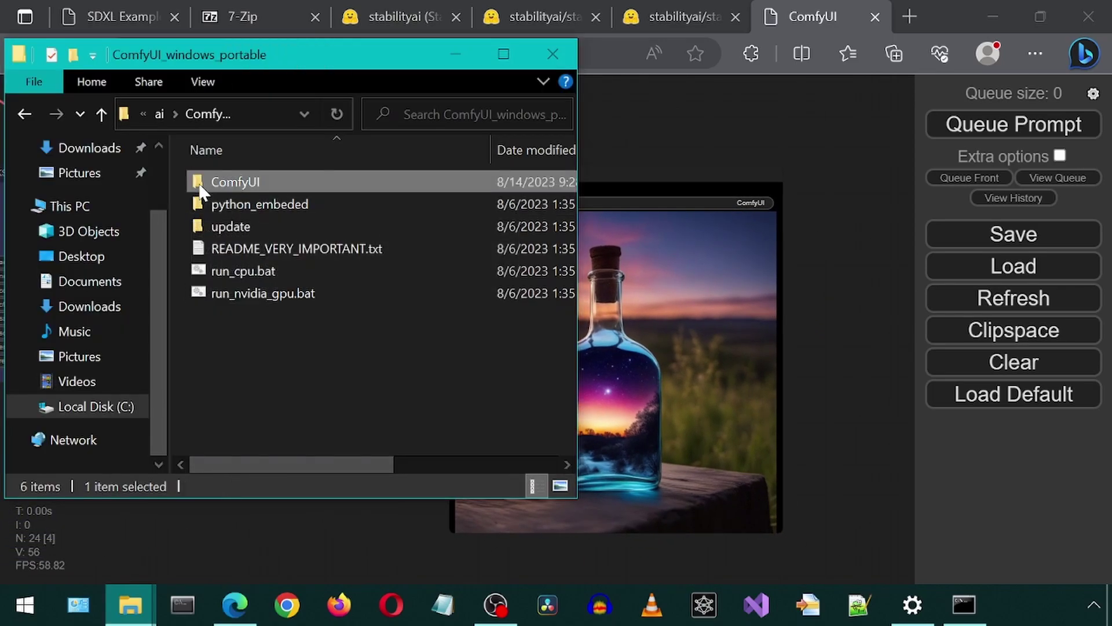
double_click(209, 405)
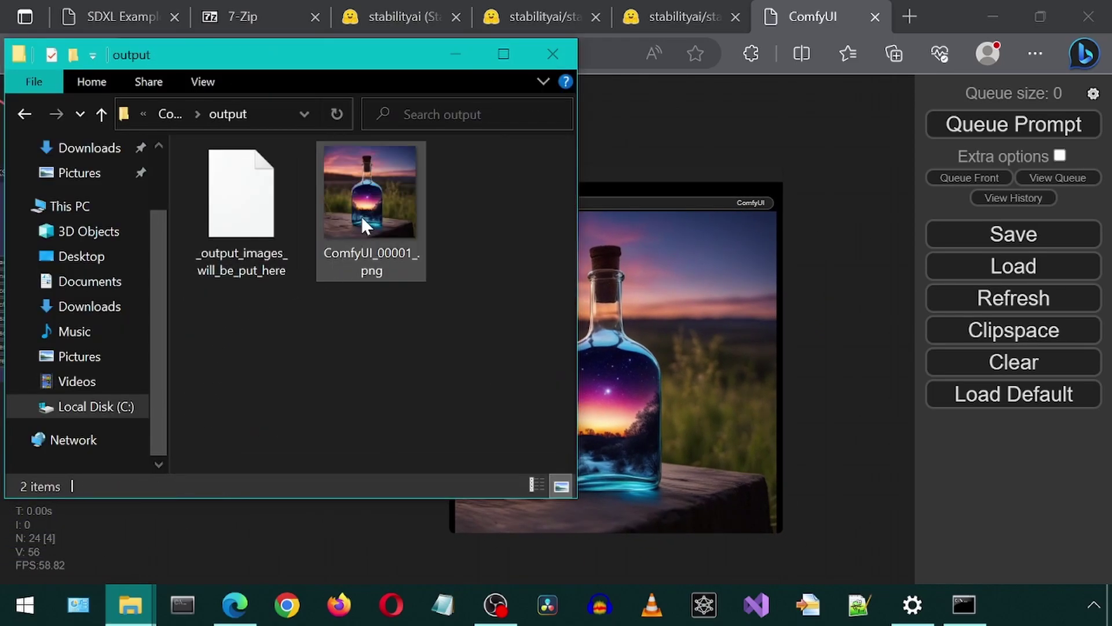
double_click(364, 208)
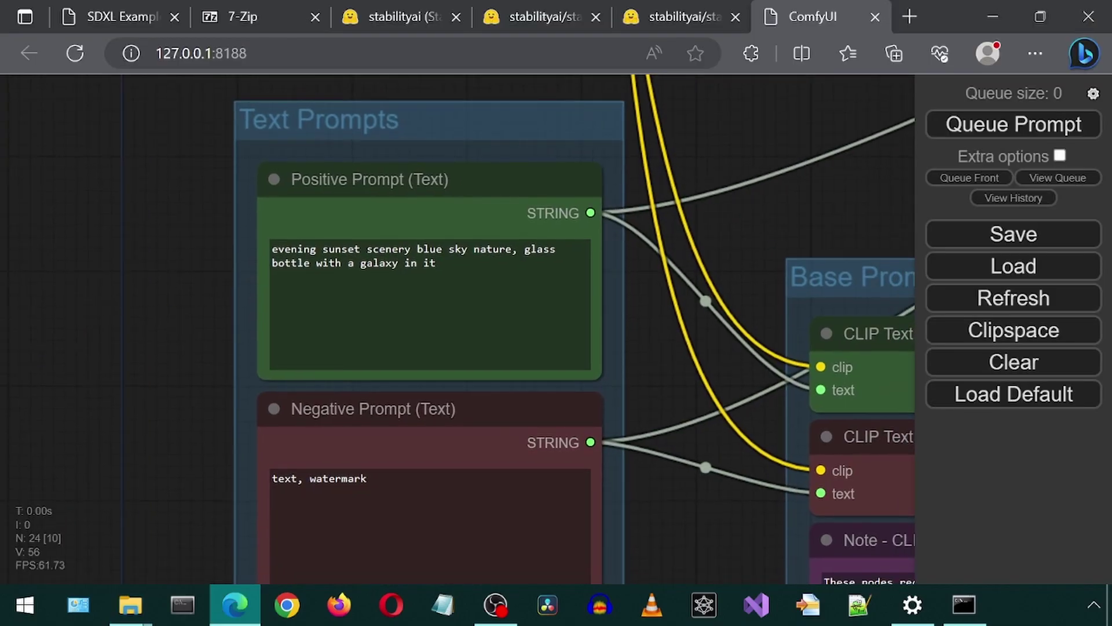
Replace the positive prompt with 'an army of ducks marching down a street' and queue it
left_click_drag(437, 263, 199, 273)
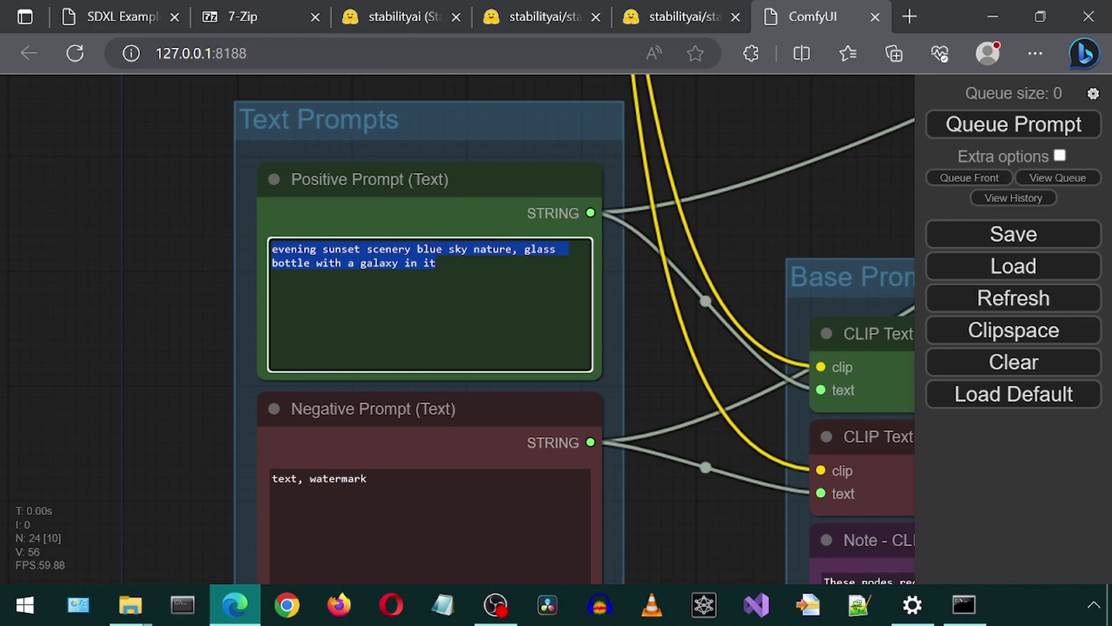
type("an army o")
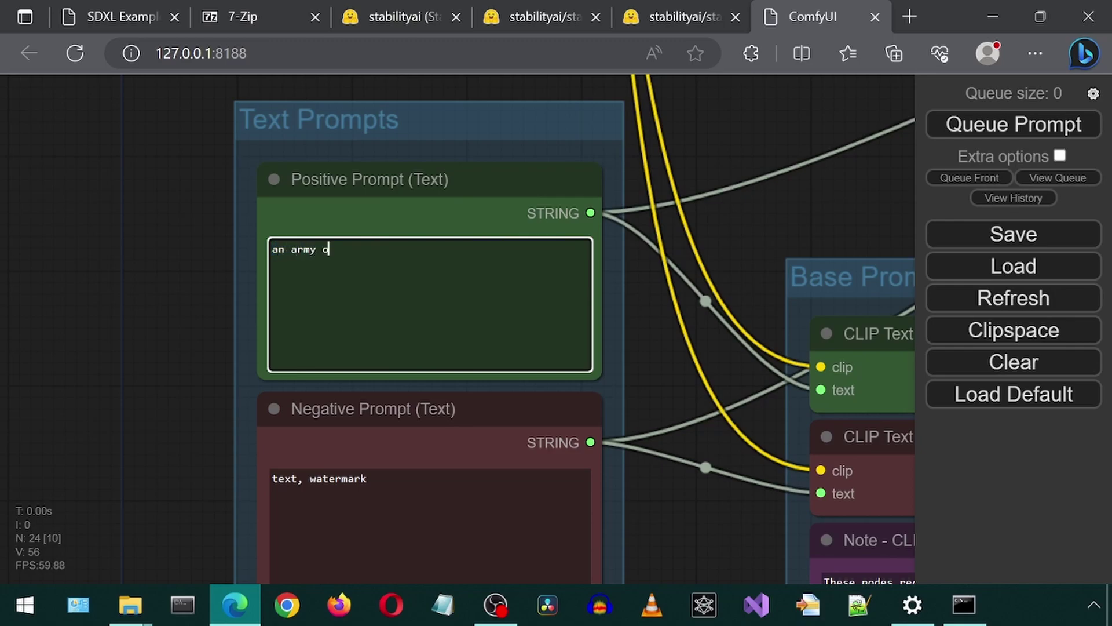
type("f ducks marching down a s")
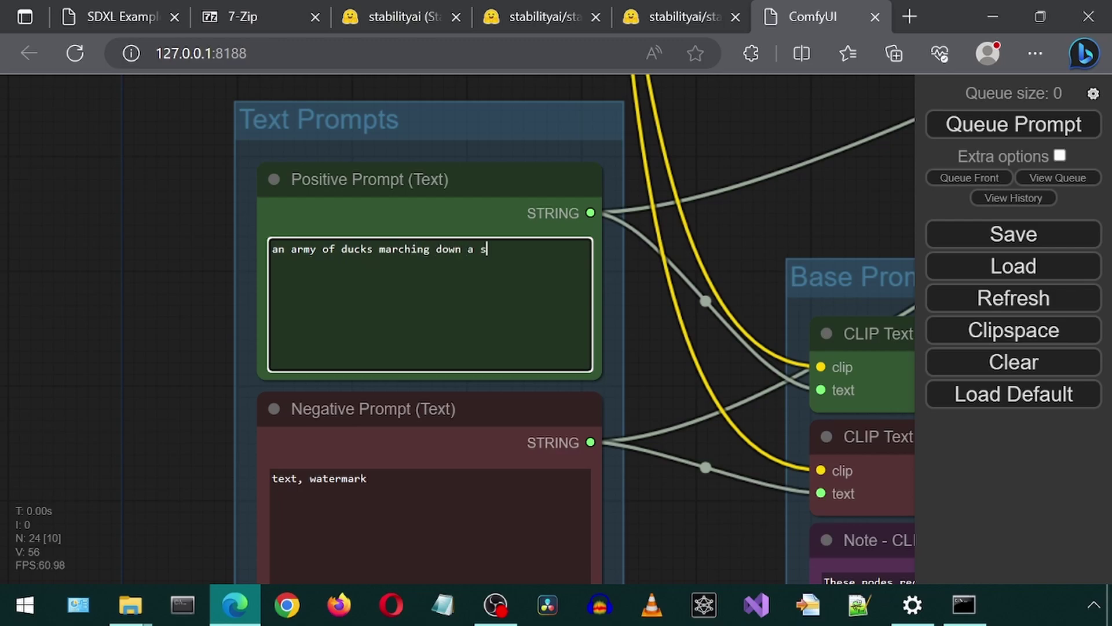
type("treet")
left_click(1017, 127)
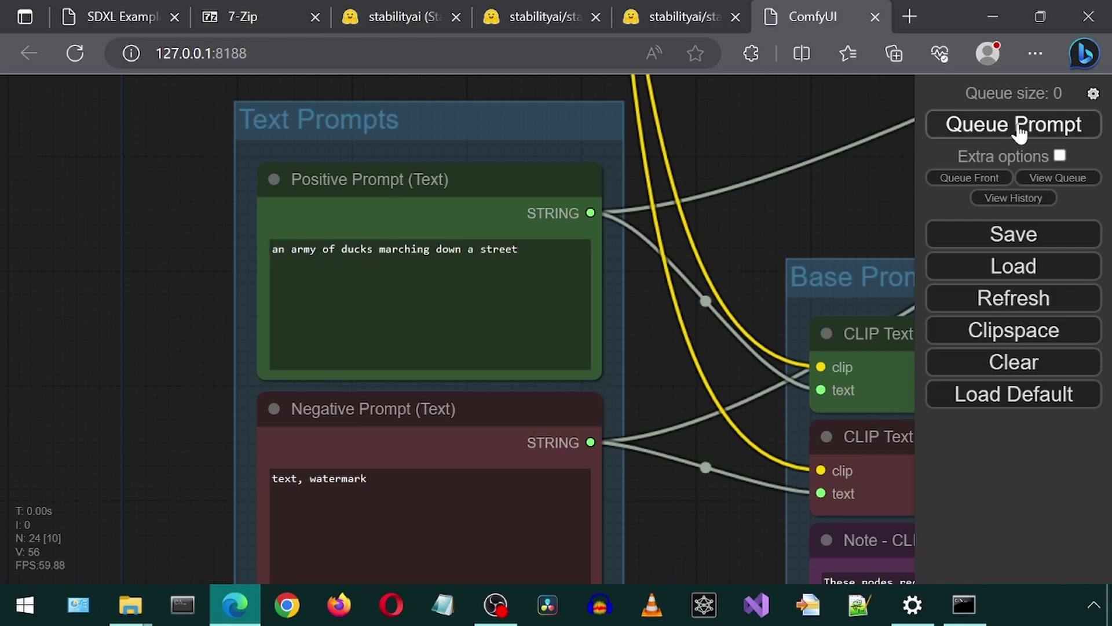
Pan across the Base Prompt encoders, KSampler (Advanced) - BASE node and the sampler note
left_click_drag(749, 220, 339, 203)
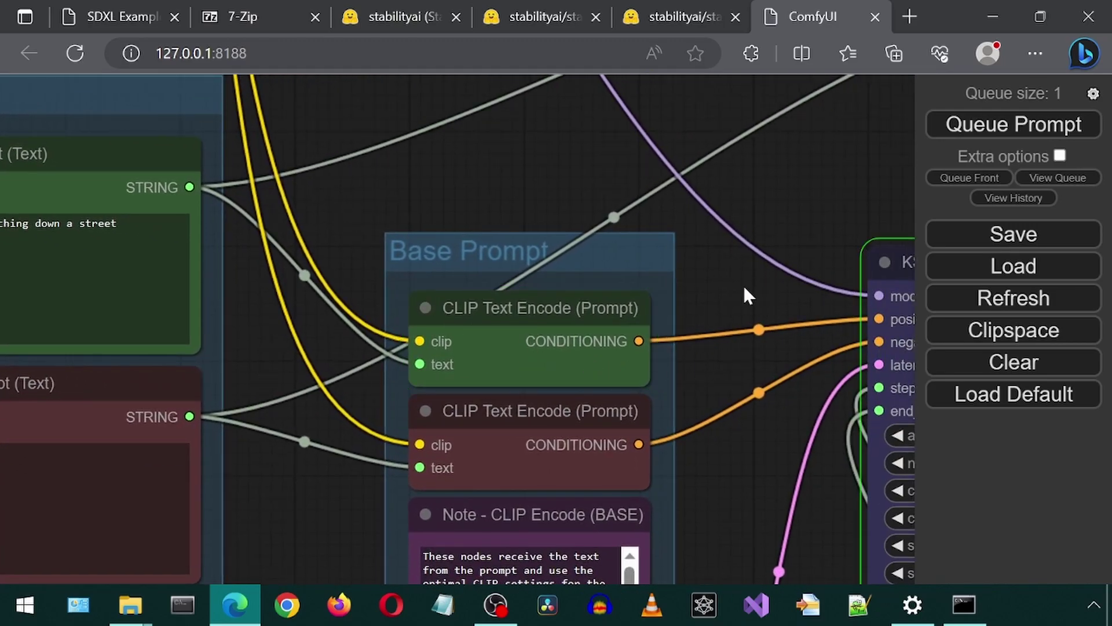
left_click_drag(745, 293, 212, 188)
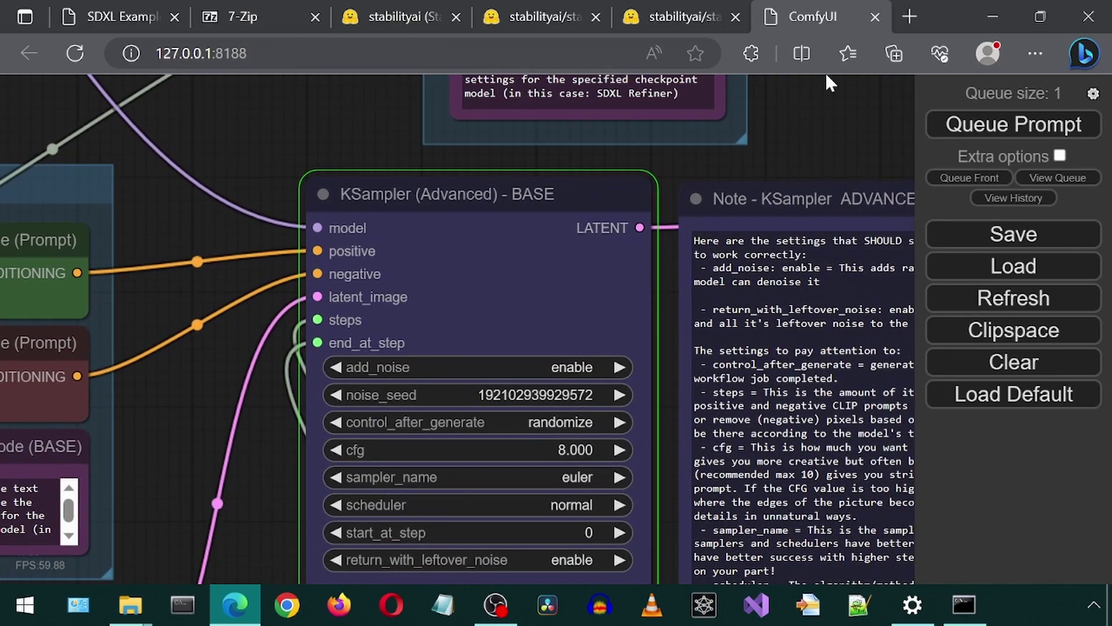
left_click_drag(853, 123, 603, 130)
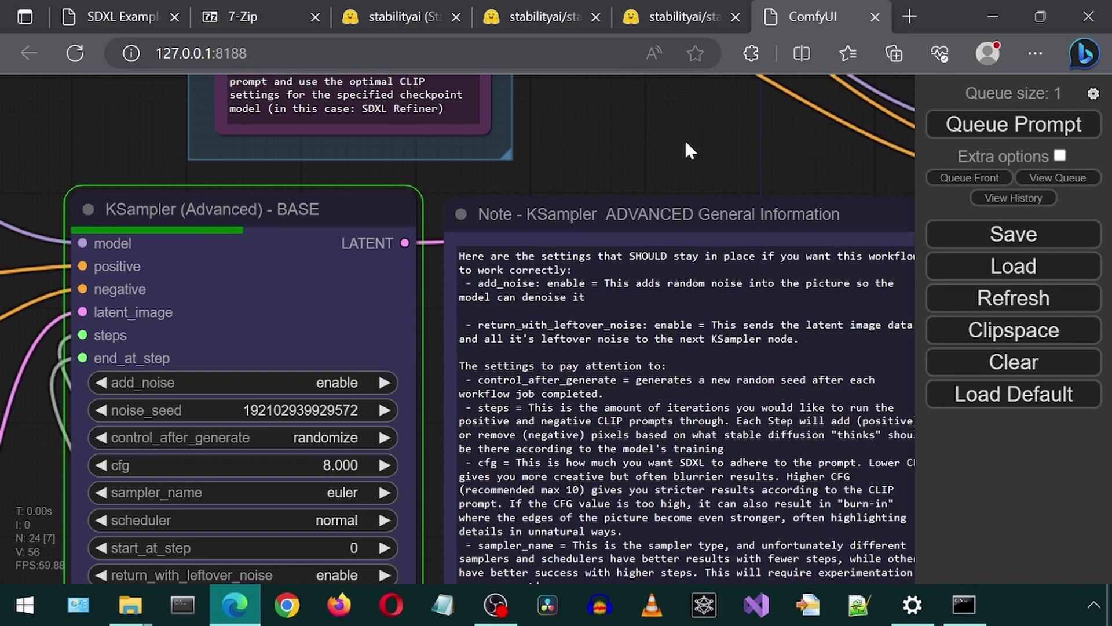
left_click_drag(701, 155, 620, 148)
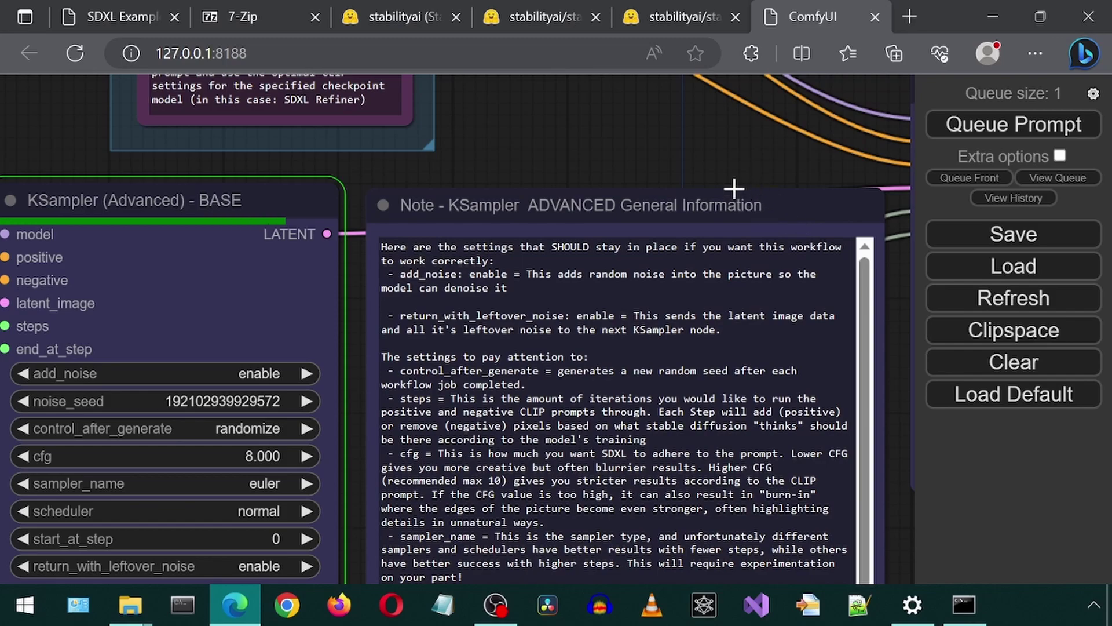
Pan through the refiner sampler and VAE Decode to the Save Image node's finished ducklings picture
left_click_drag(737, 164, 56, 236)
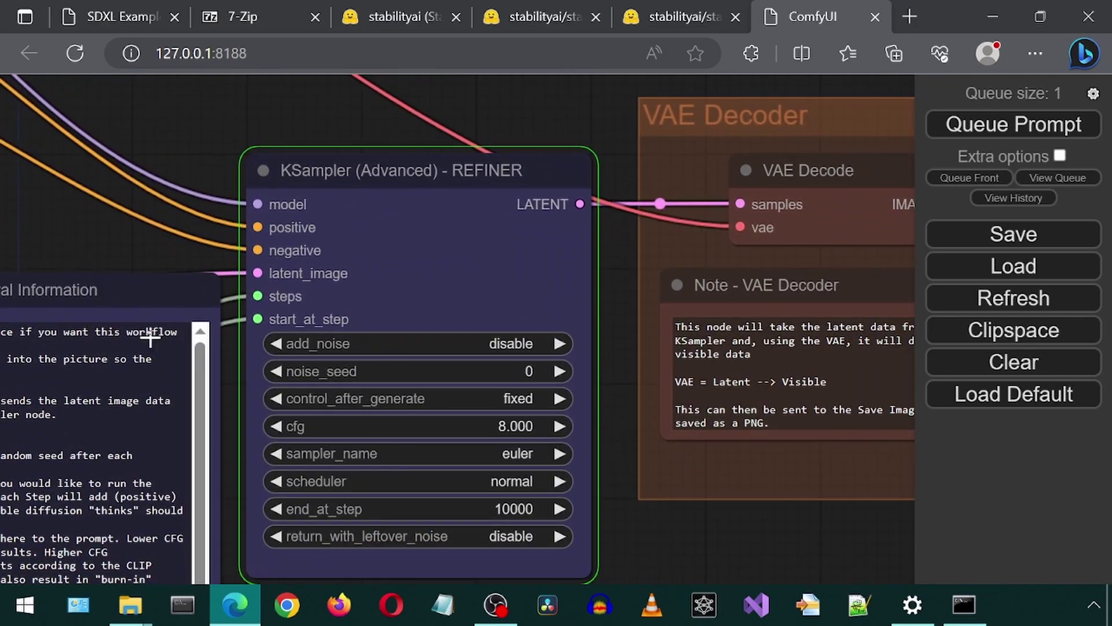
left_click_drag(808, 538, 687, 544)
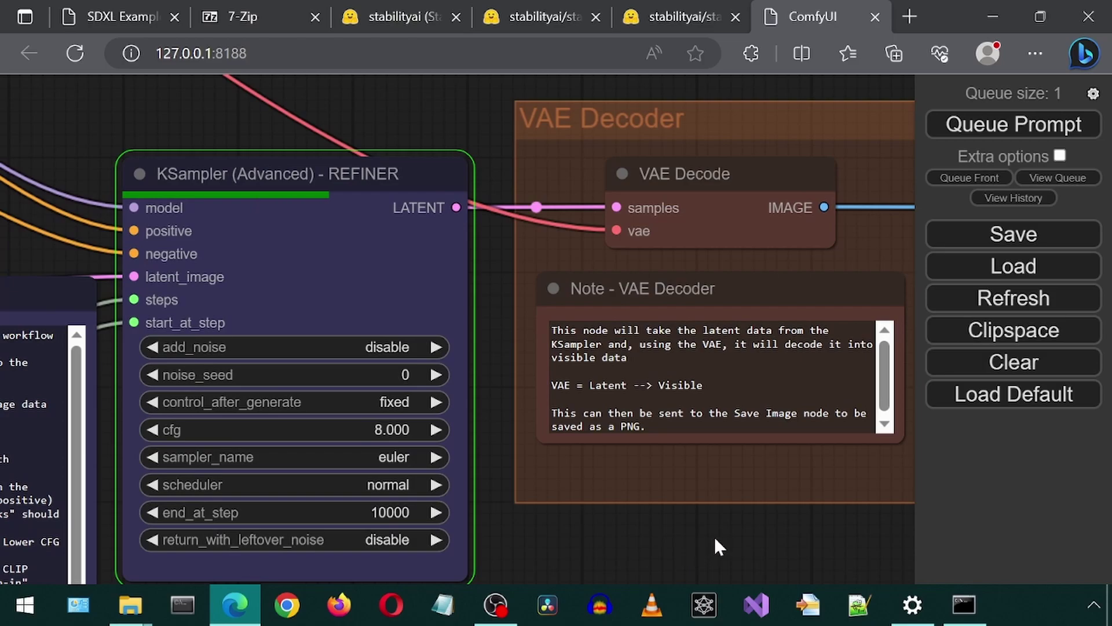
left_click_drag(725, 536, 270, 513)
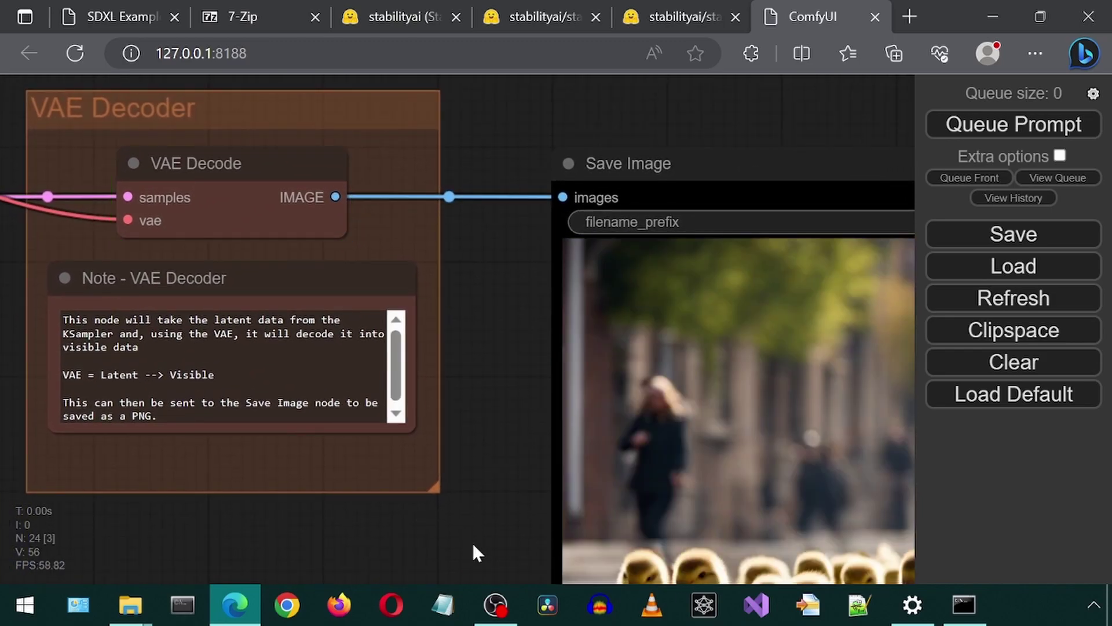
left_click_drag(534, 557, 145, 372)
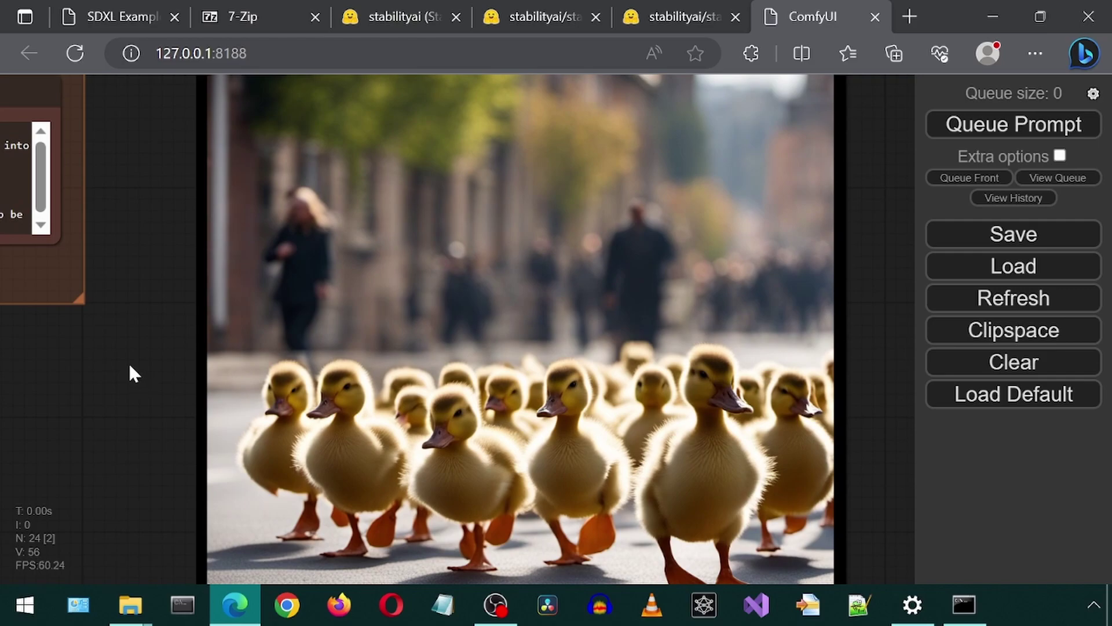